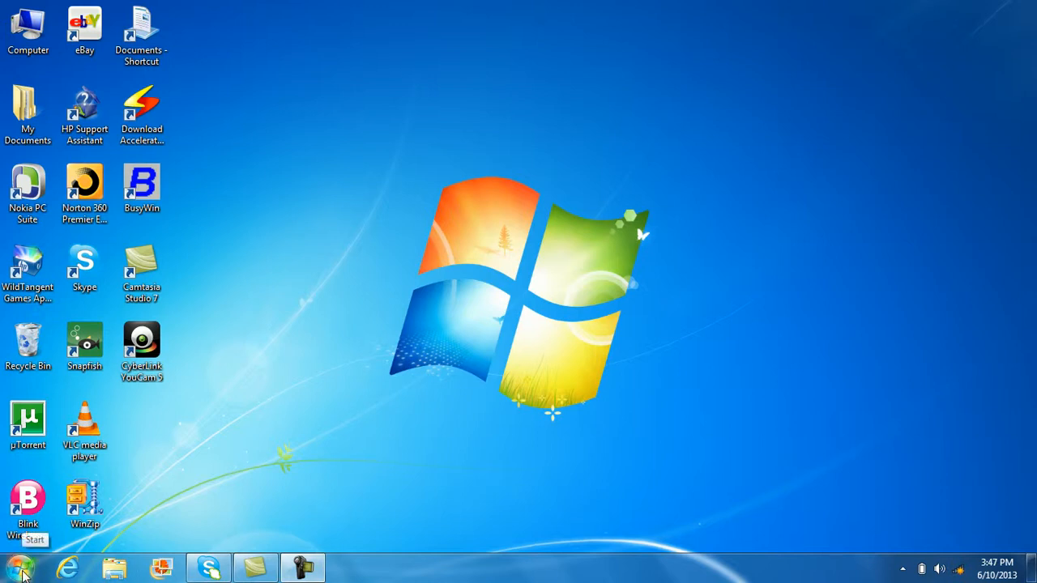
- Launch Microsoft Office Word 2007 with a blank document
click(20, 569)
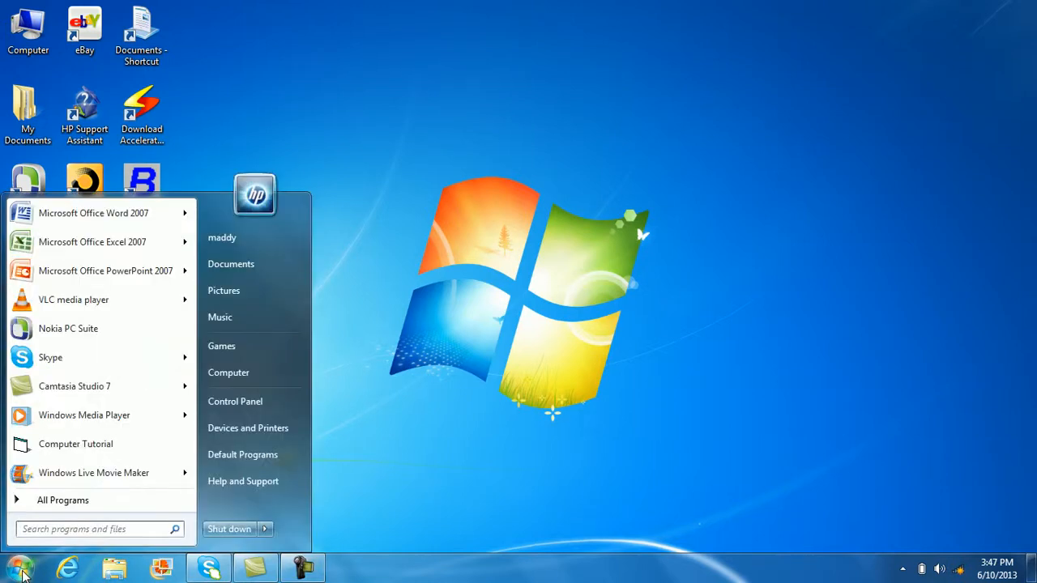
click(54, 501)
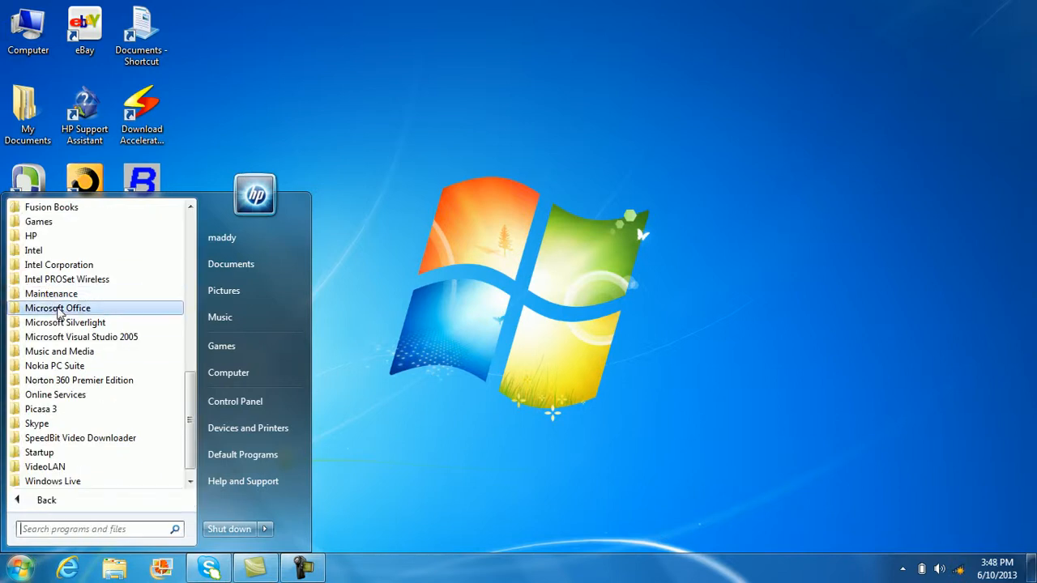
click(57, 310)
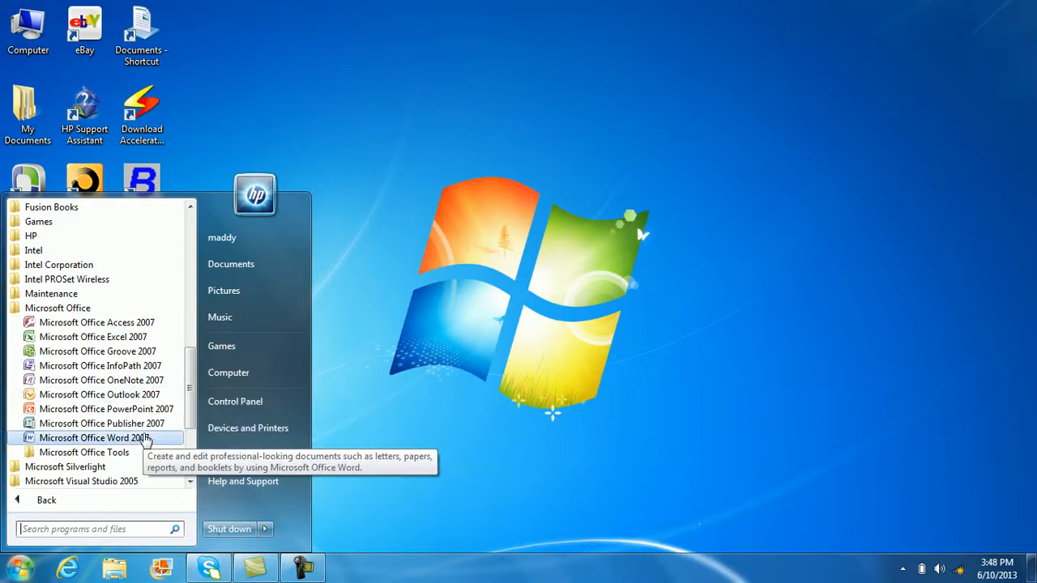
click(154, 437)
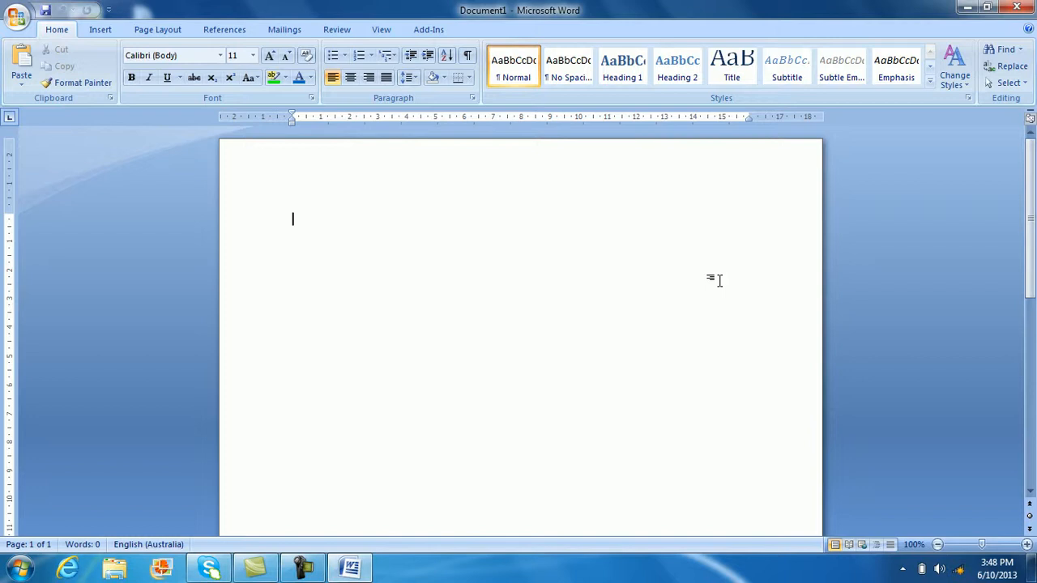
- Enter "Resume" as the first line of the document and "Name XYZ" as the second line
text(Res)
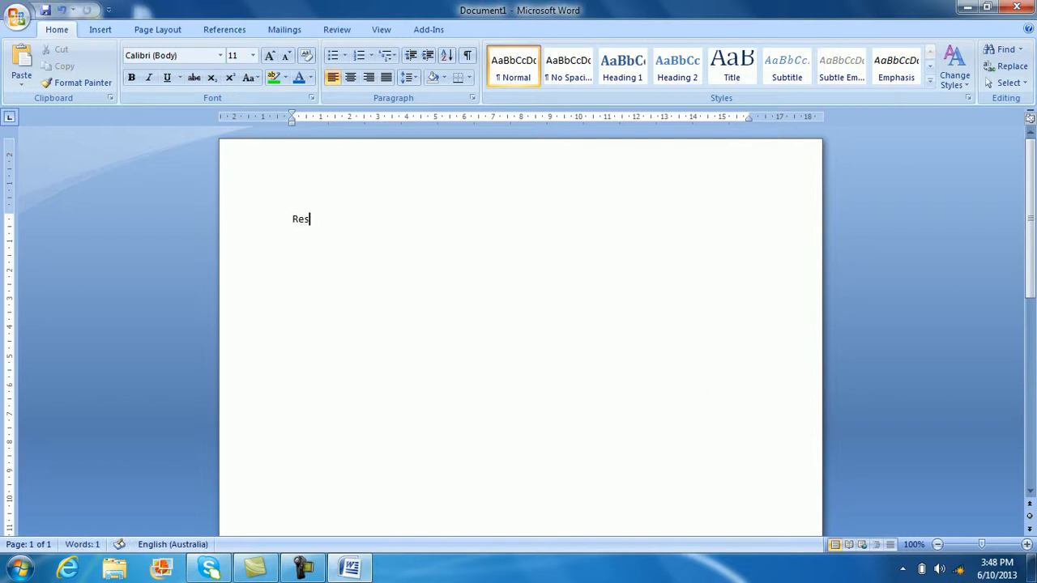
text(ume)
key(Return)
text(Nma)
key(BackSpace)
key(BackSpace)
text(ame XYs)
key(BackSpace)
text(S)
key(BackSpace)
text(Z)
- Set the "Resume" paragraph's spacing after to 0 pt and its line spacing to Single
drag(290, 219, 338, 220)
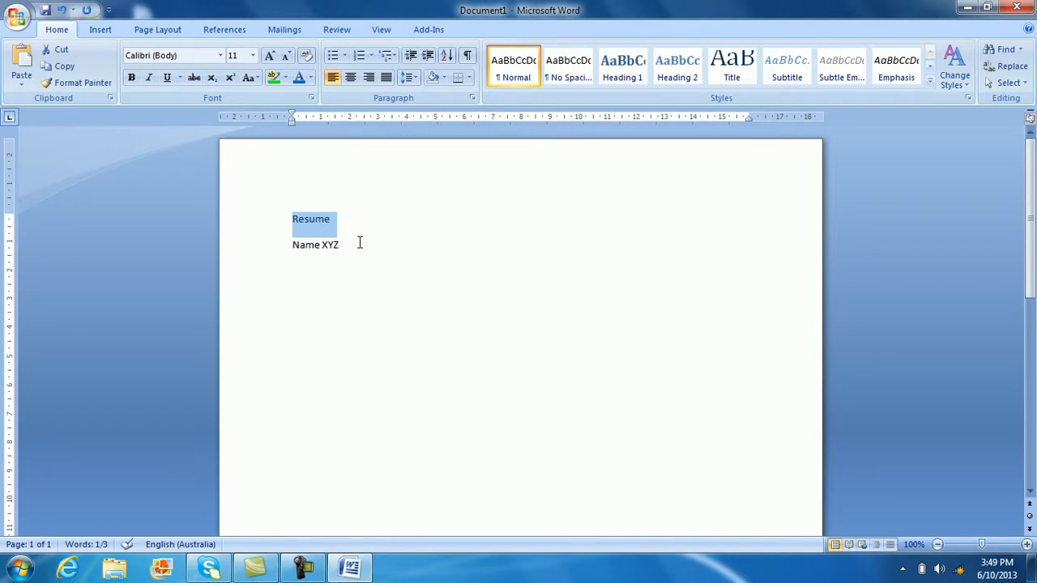
click(380, 270)
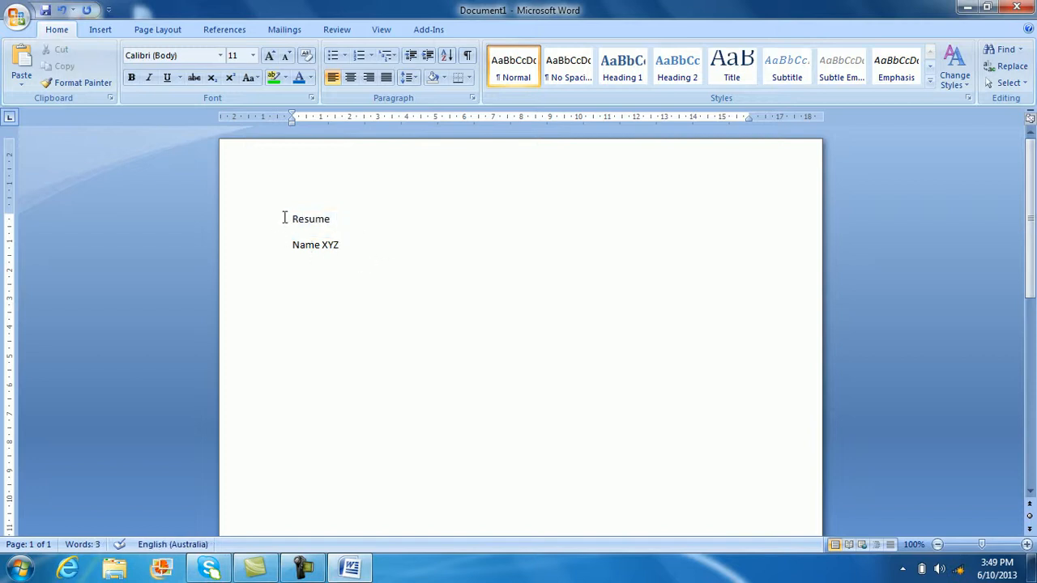
drag(285, 218, 337, 220)
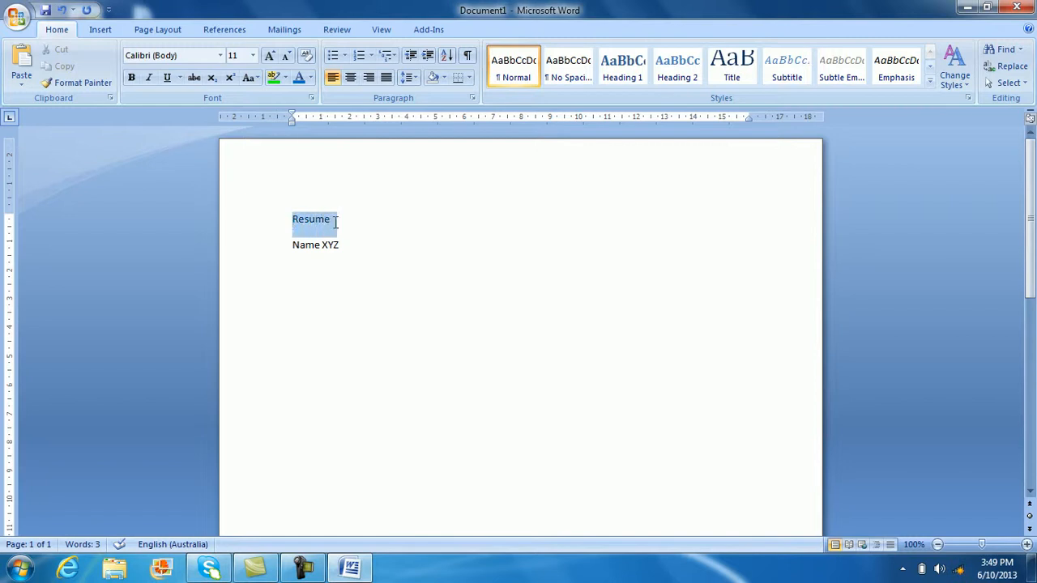
click(471, 96)
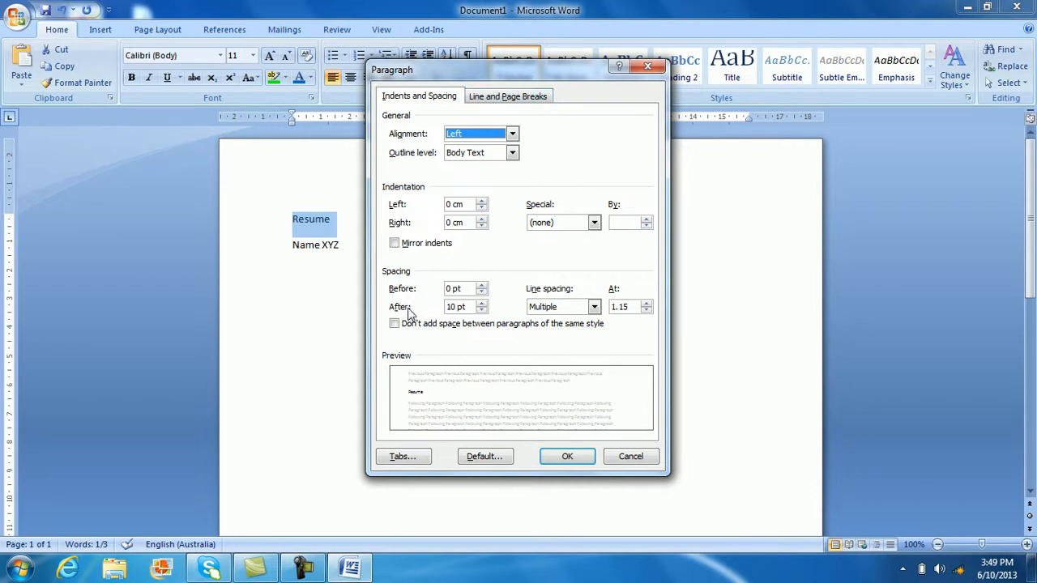
click(482, 310)
click(482, 311)
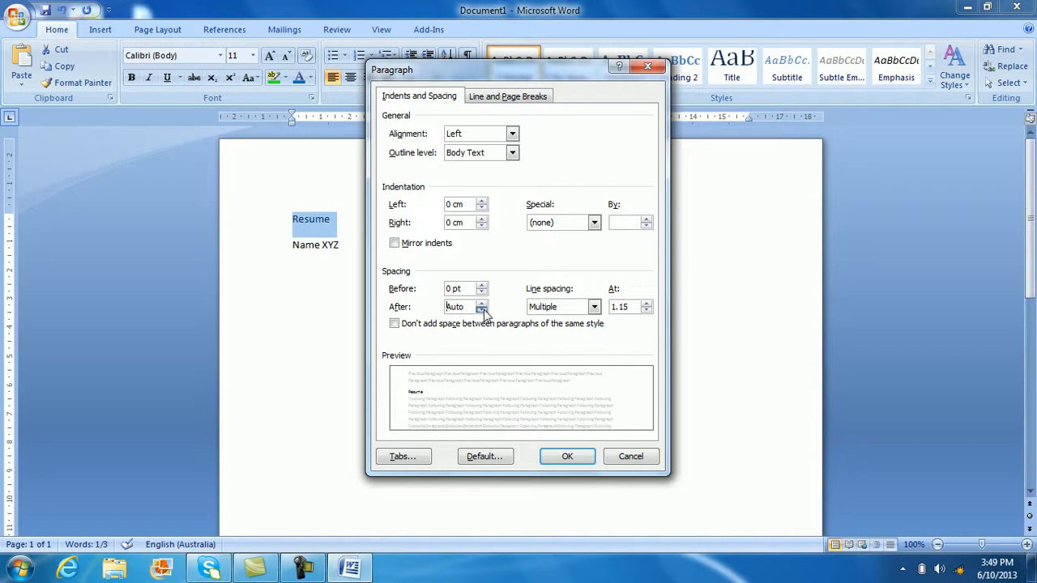
click(482, 310)
click(554, 309)
click(554, 321)
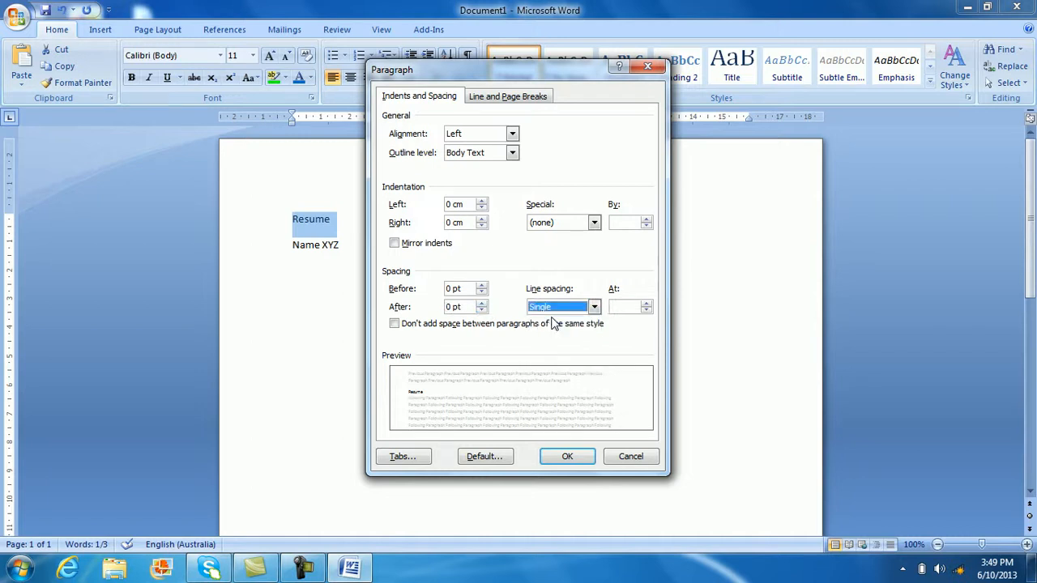
click(570, 457)
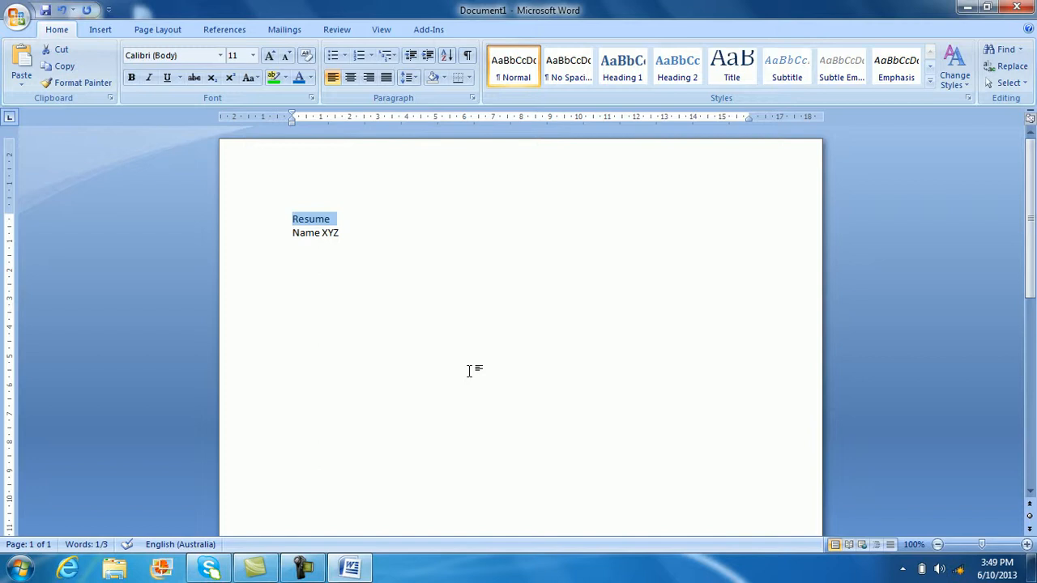
- Format all of the document's text in Arial at size 12
key(ctrl+a)
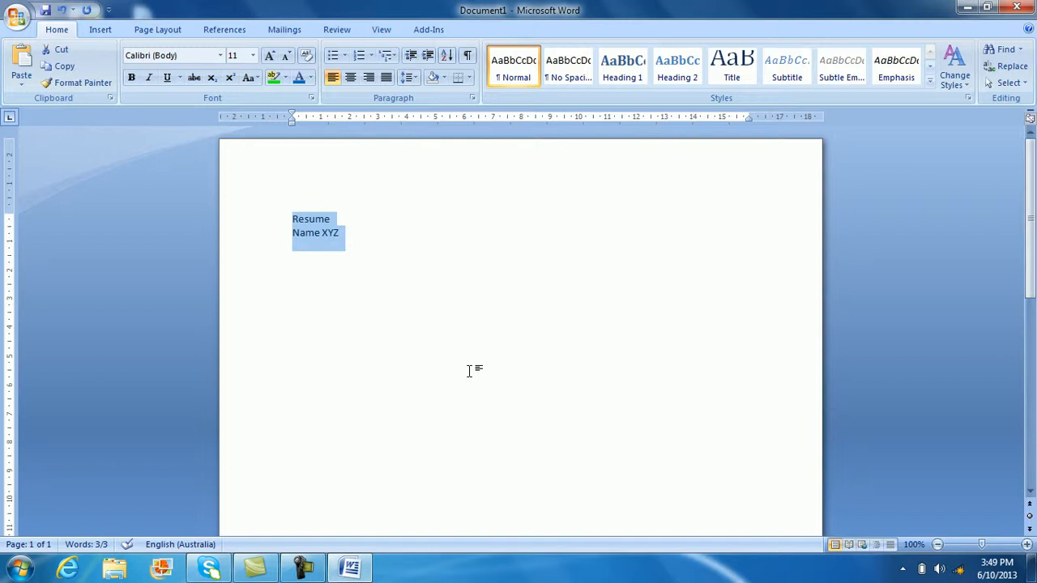
click(370, 370)
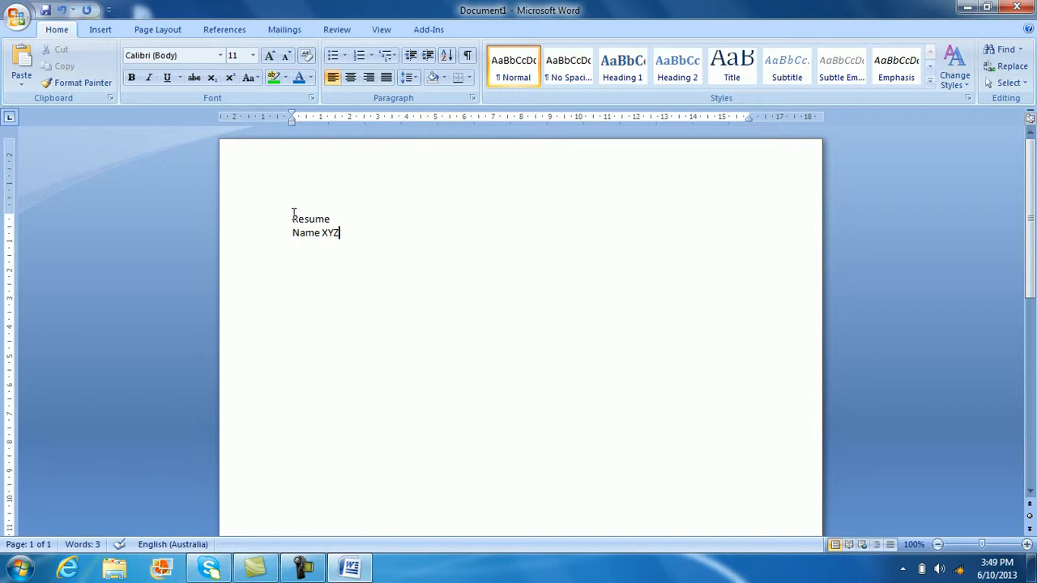
drag(294, 217, 461, 491)
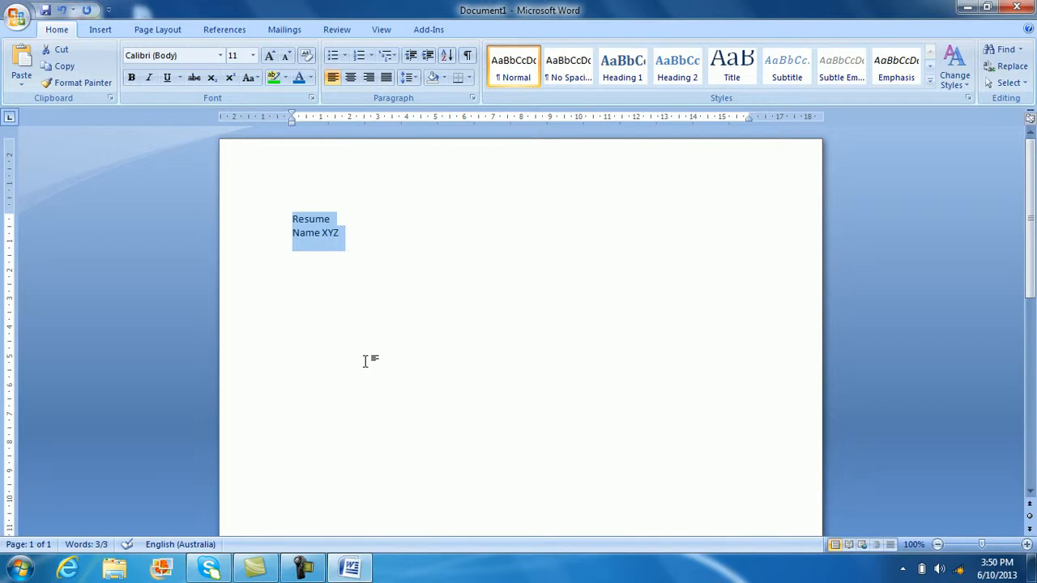
click(221, 55)
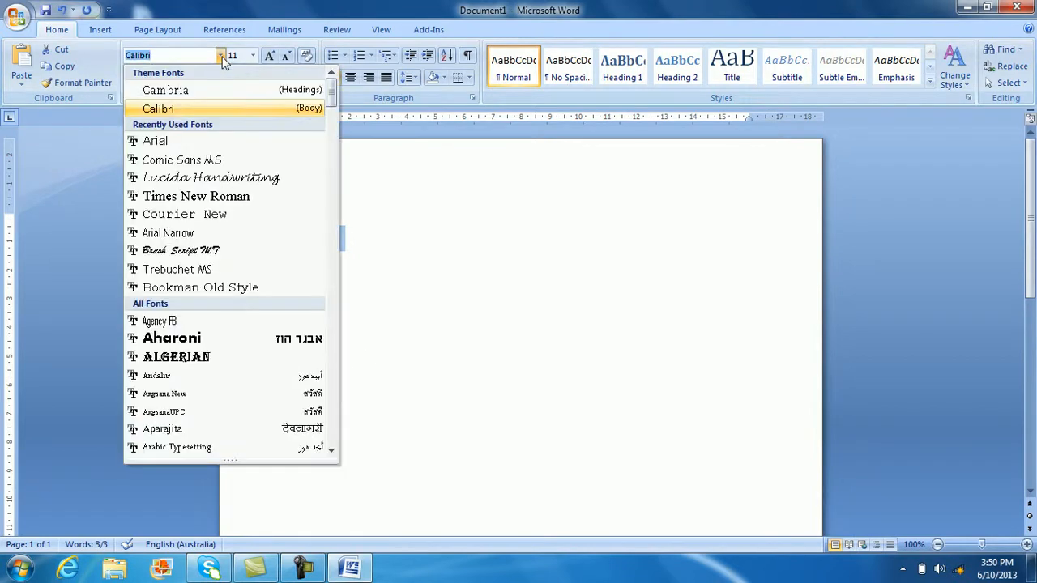
click(240, 142)
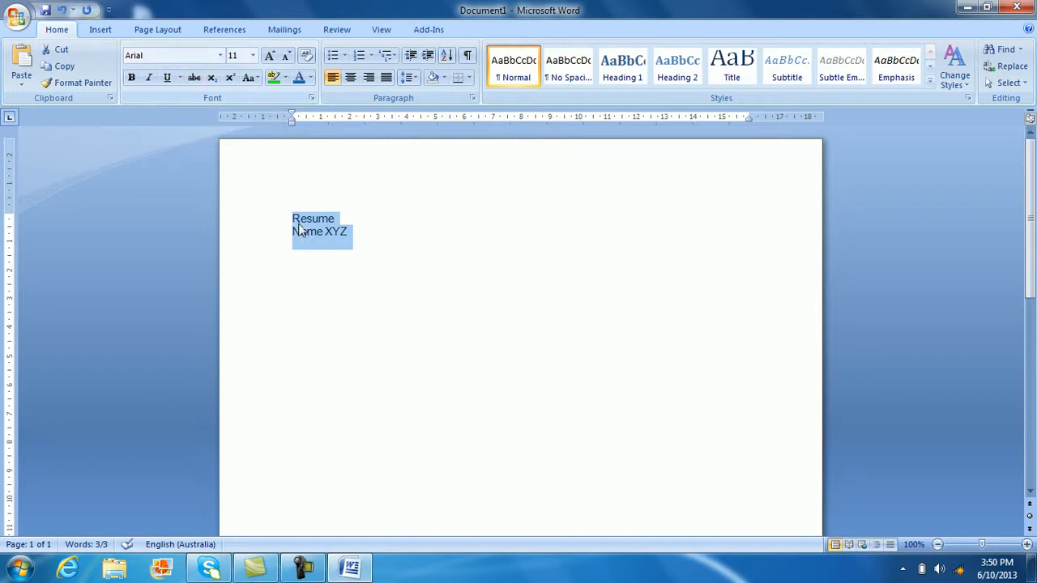
click(255, 59)
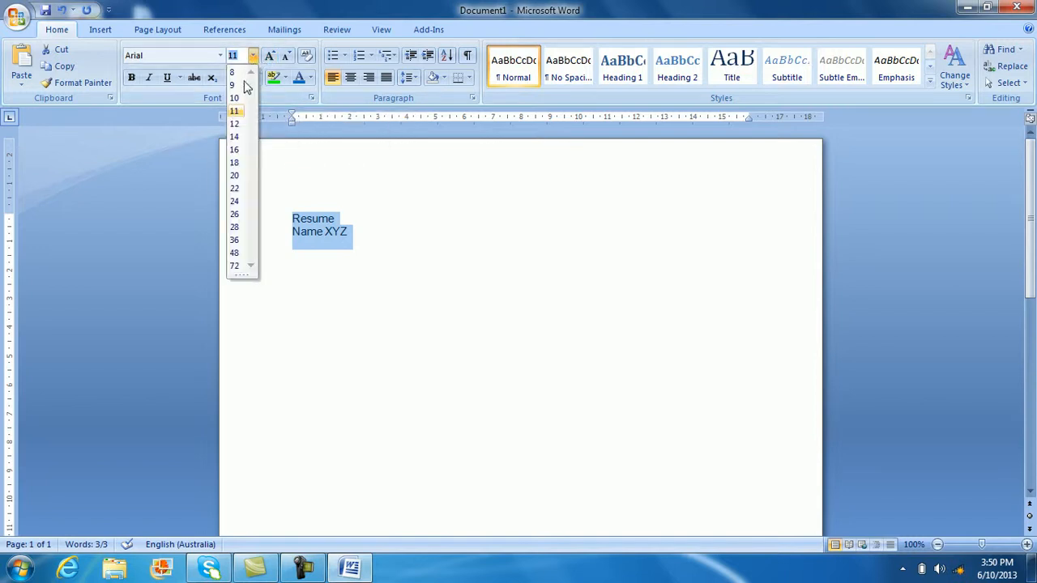
click(235, 123)
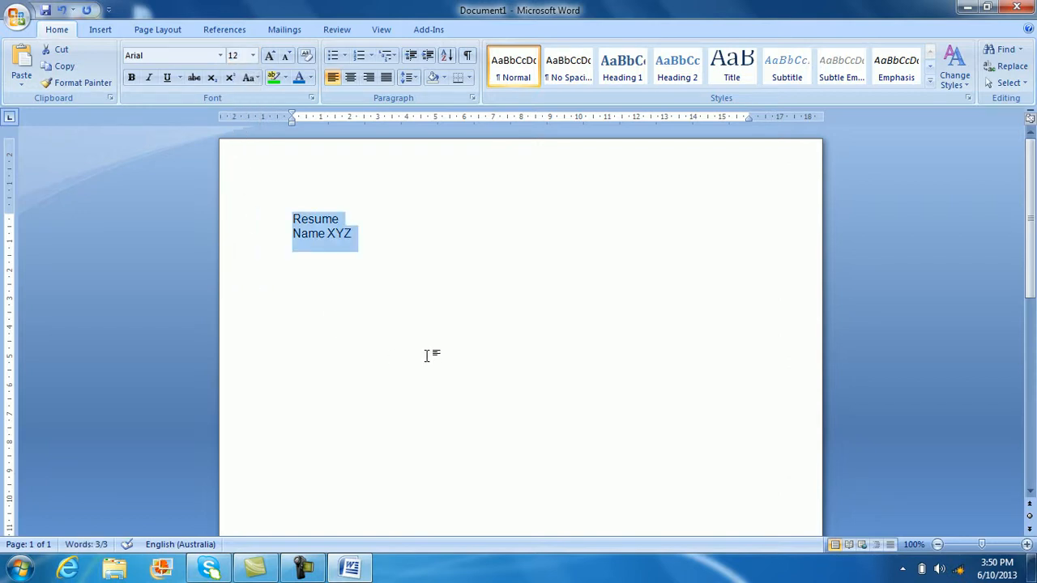
click(353, 233)
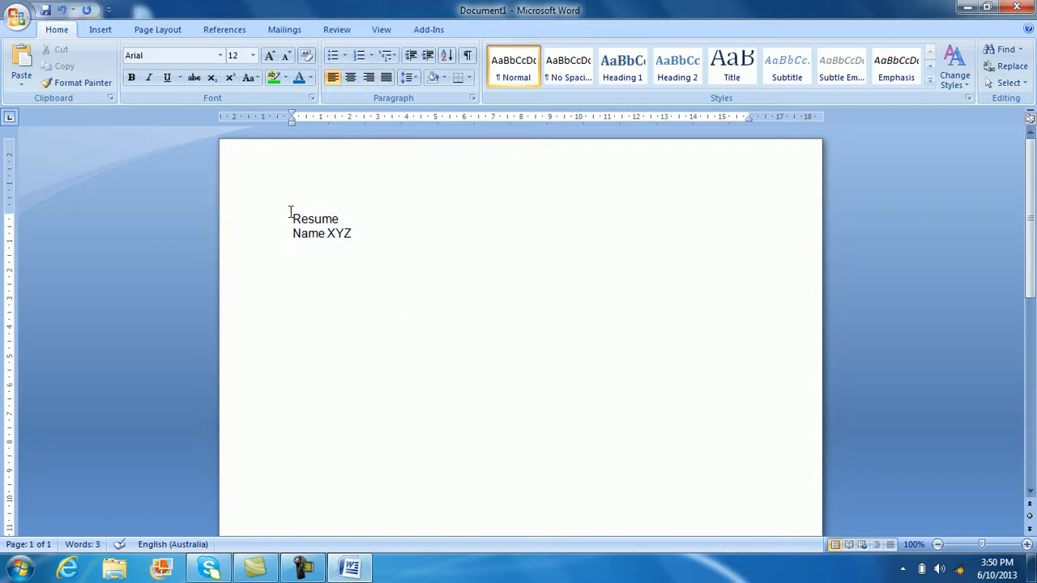
- Make the "Resume" heading bold
drag(292, 217, 361, 212)
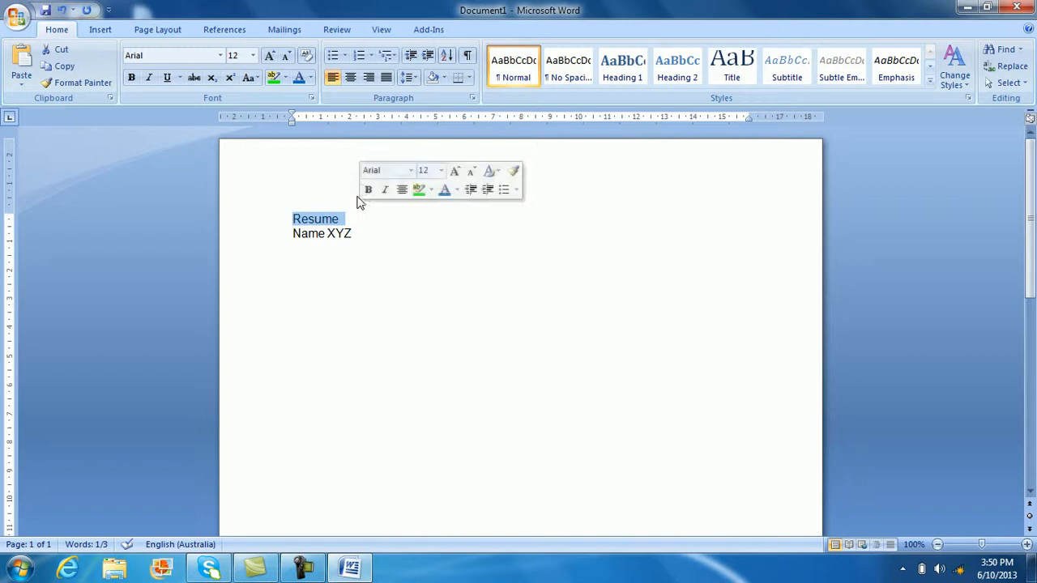
click(132, 79)
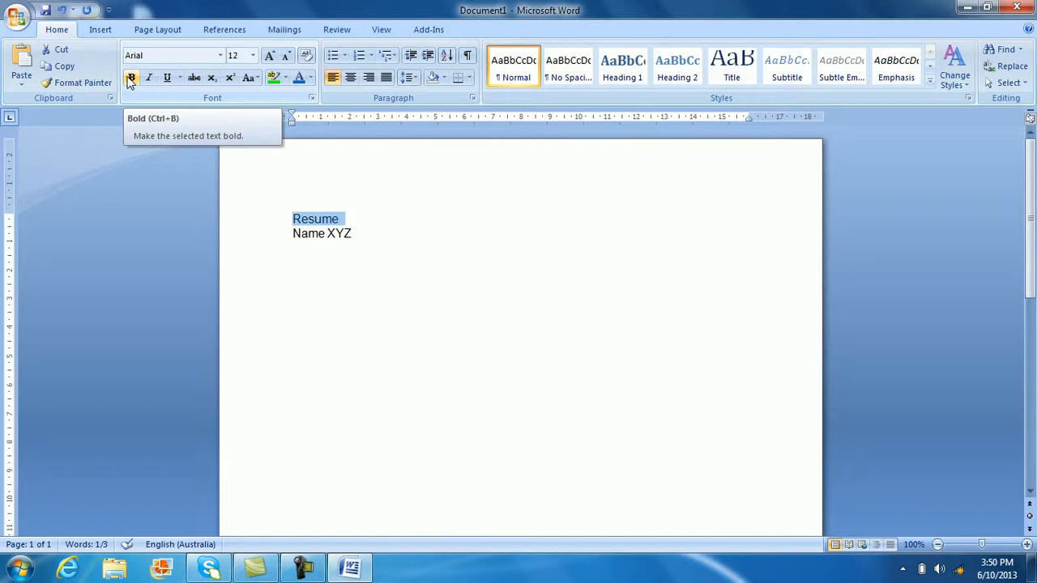
click(130, 79)
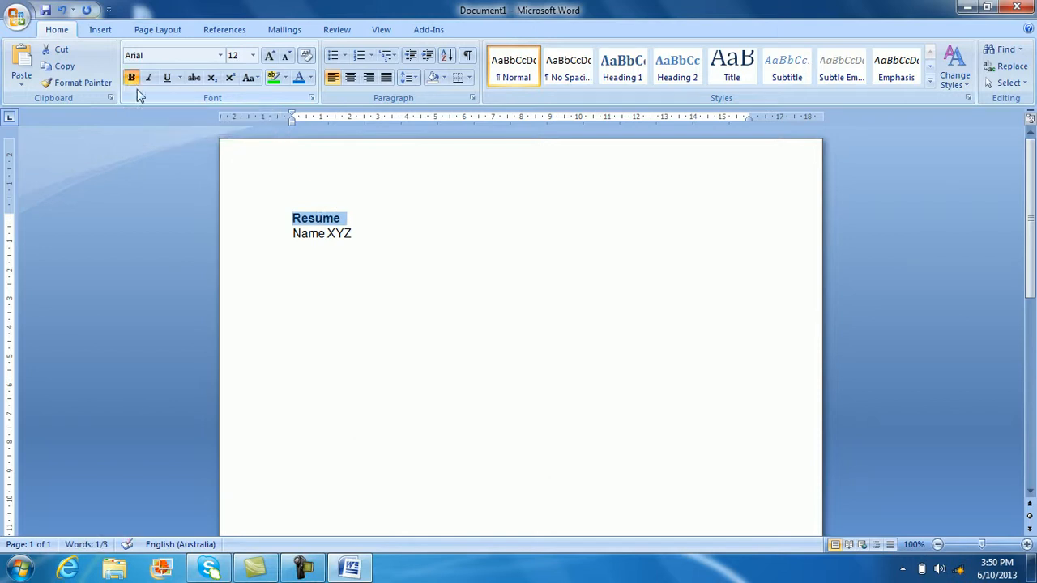
click(346, 297)
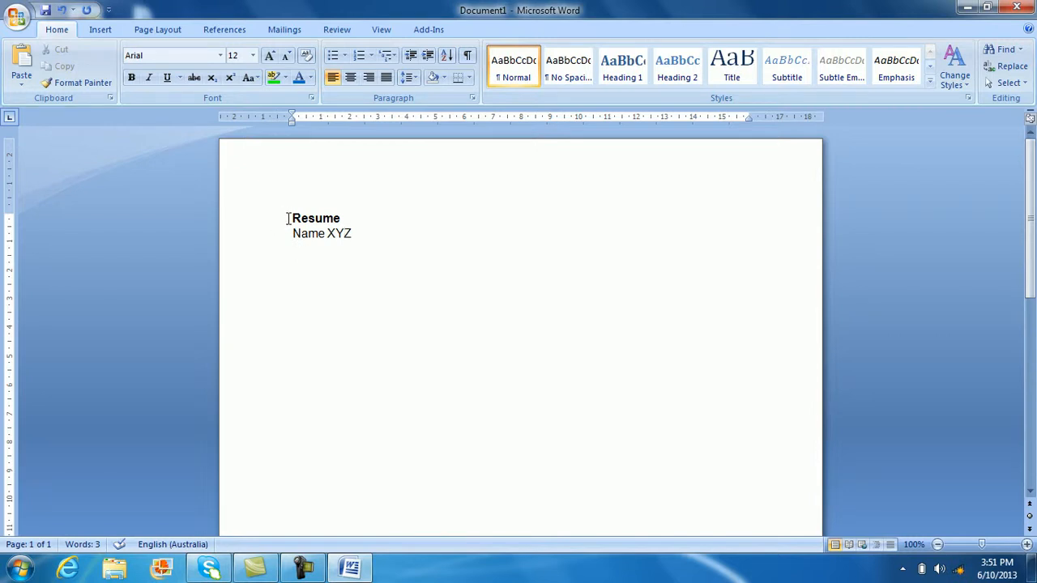
- Underline and italicize the "Resume" heading
drag(289, 218, 345, 213)
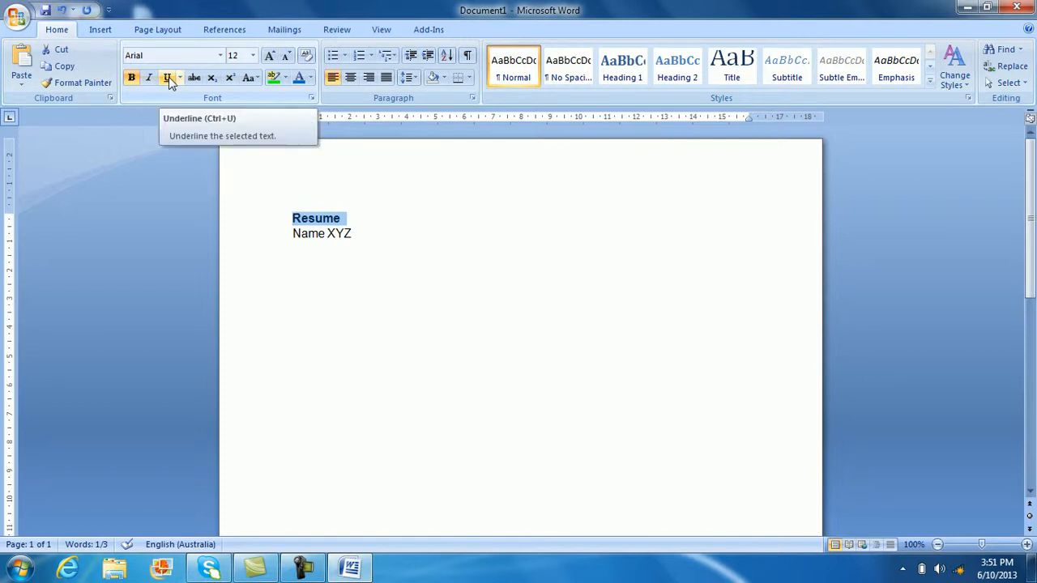
click(370, 354)
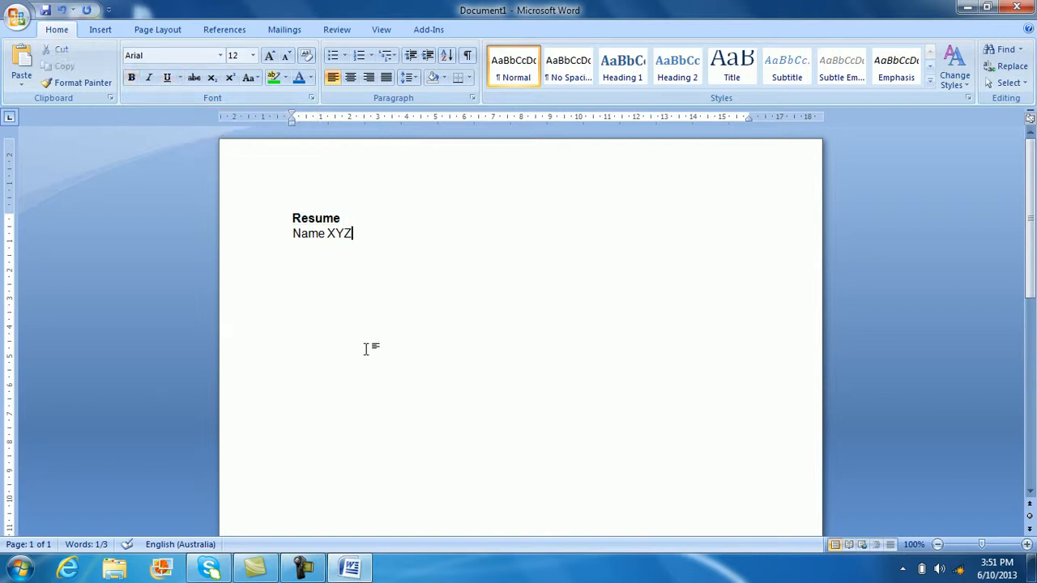
drag(291, 217, 347, 220)
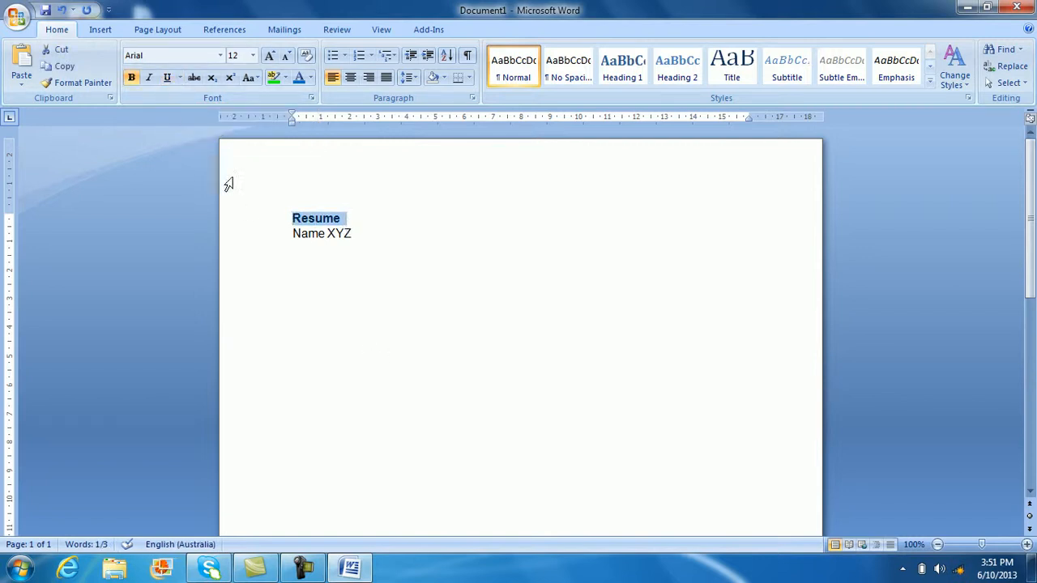
click(168, 79)
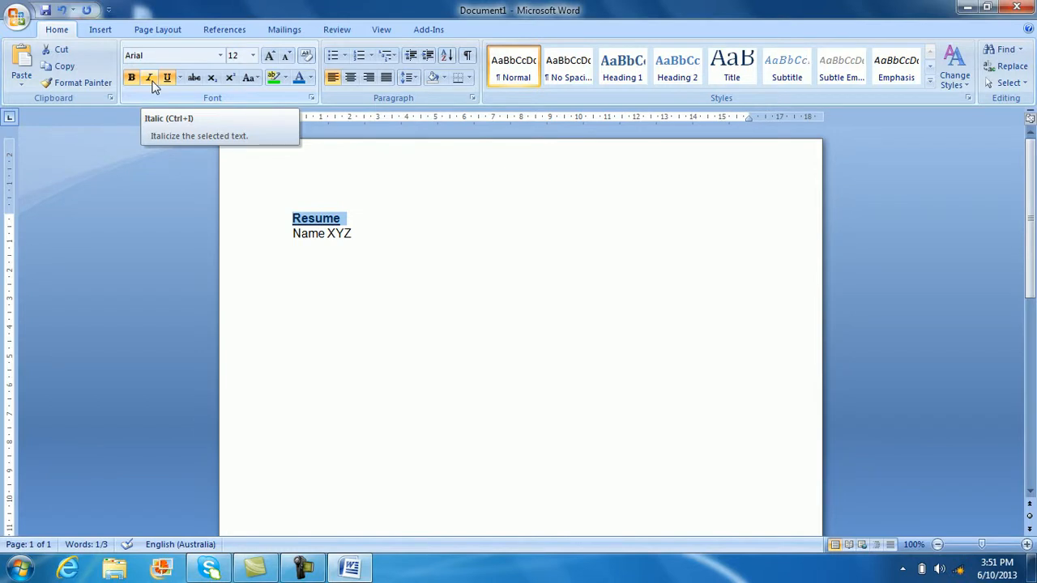
click(151, 81)
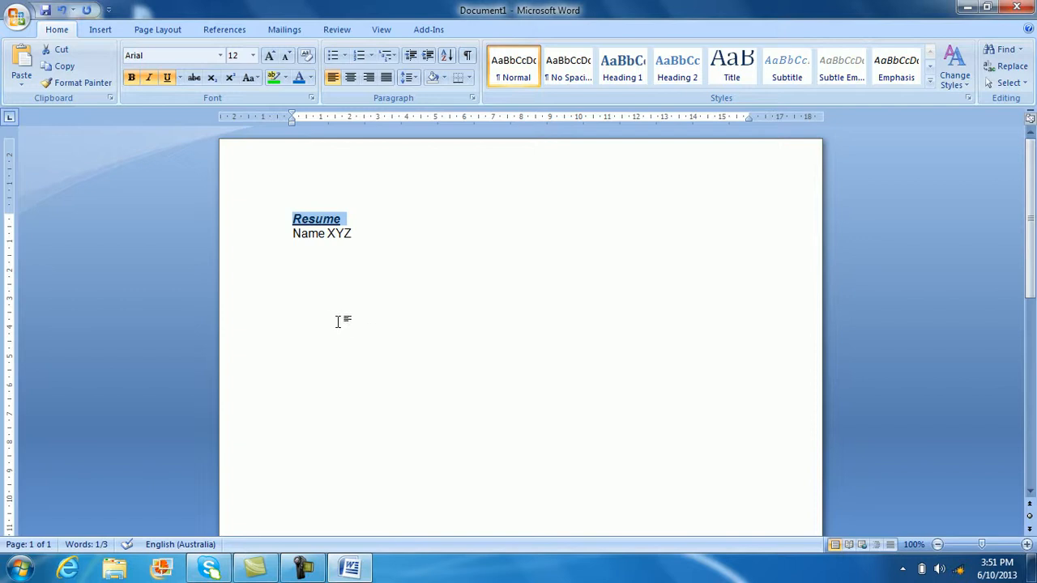
click(442, 301)
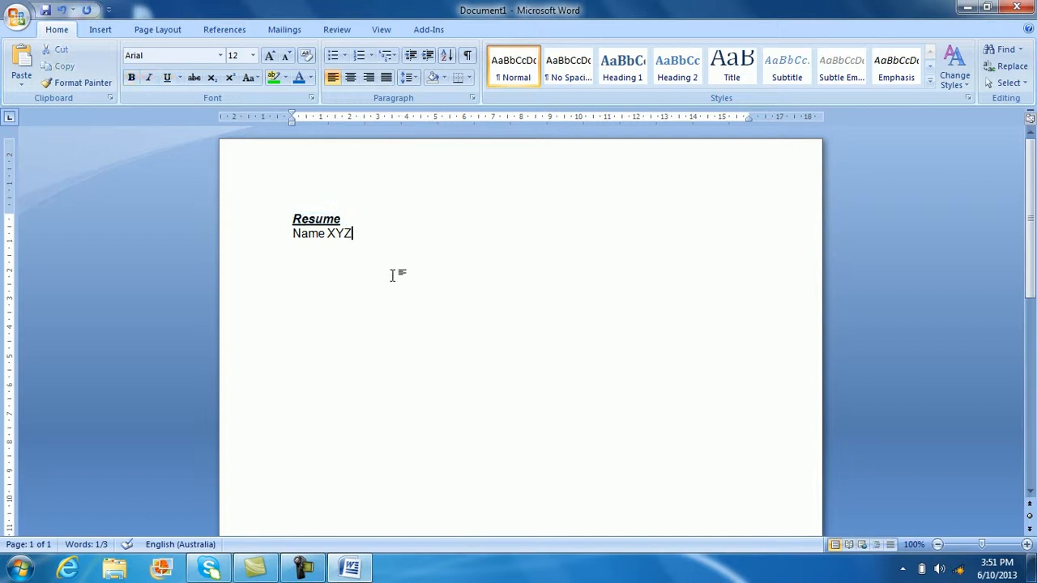
- Try centre alignment on the "Resume" heading and return it to left alignment
drag(285, 218, 347, 218)
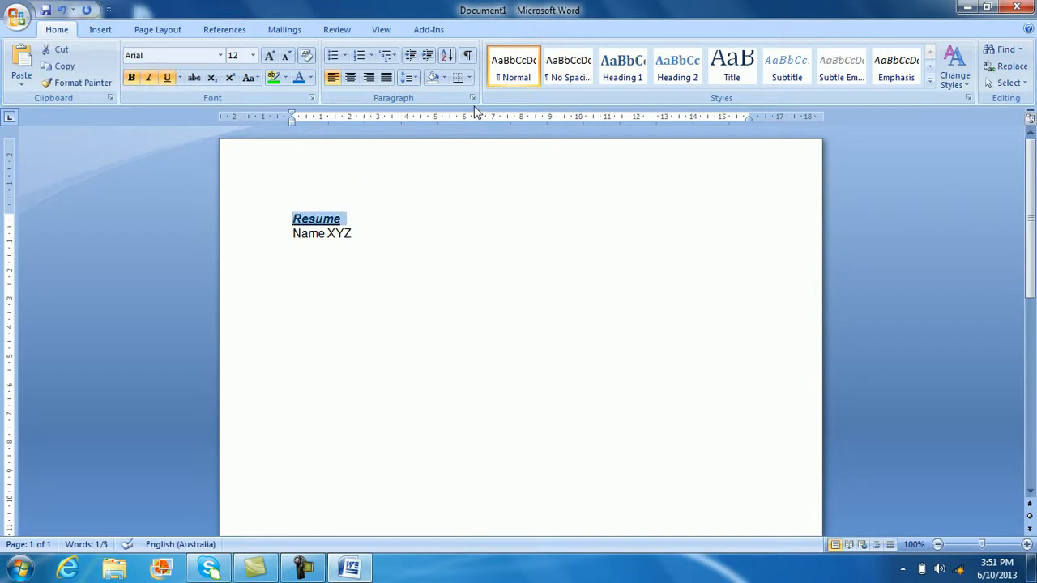
click(352, 77)
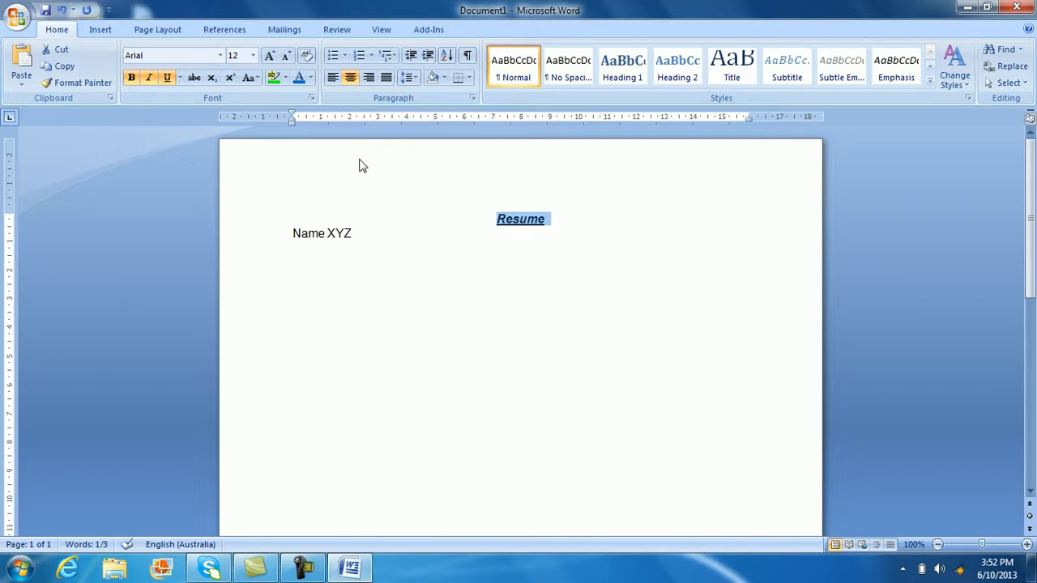
click(331, 79)
click(470, 328)
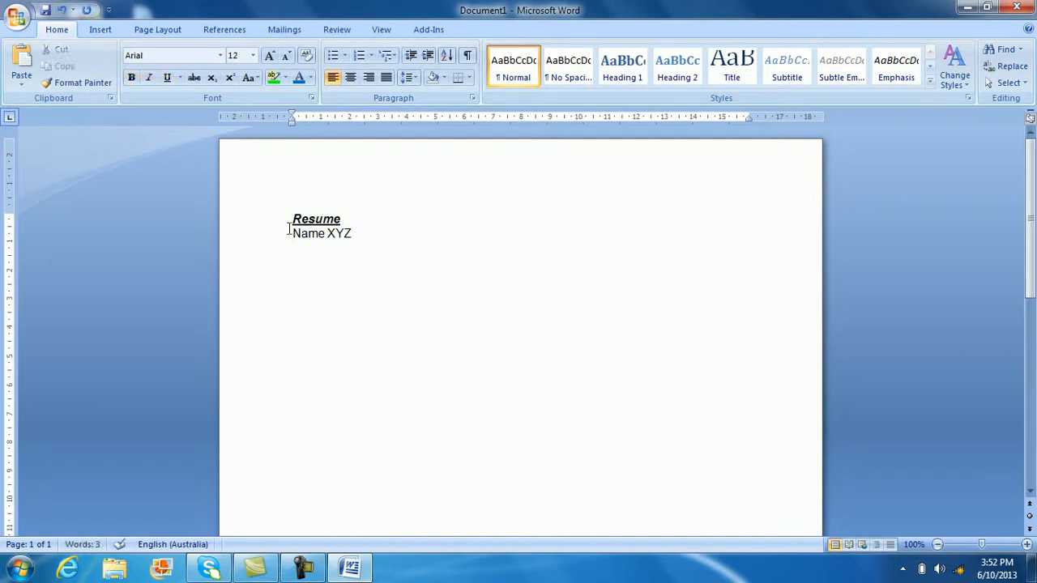
- Centre the "Resume" heading horizontally on the page
drag(290, 214, 344, 223)
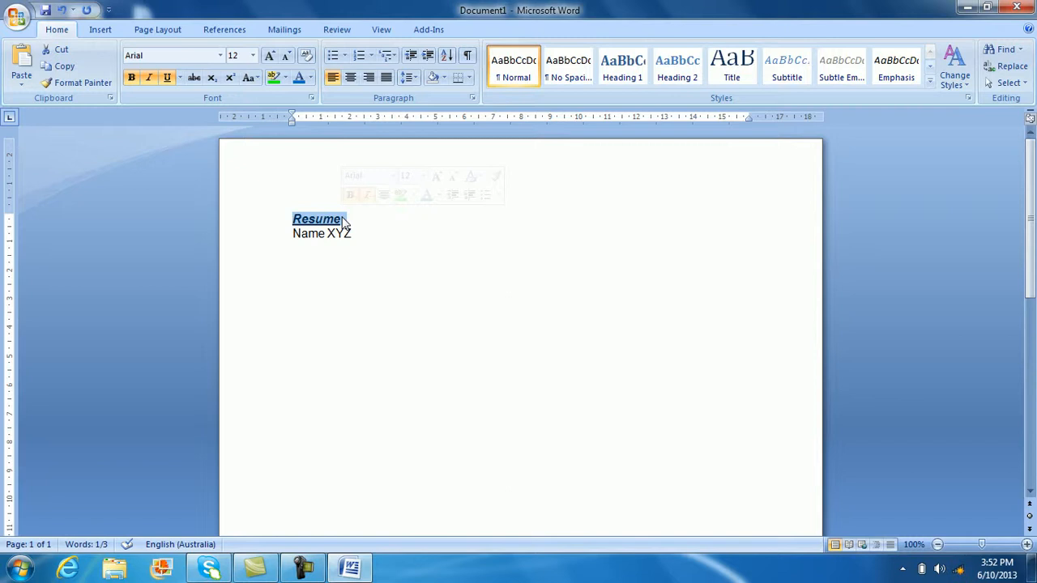
click(350, 81)
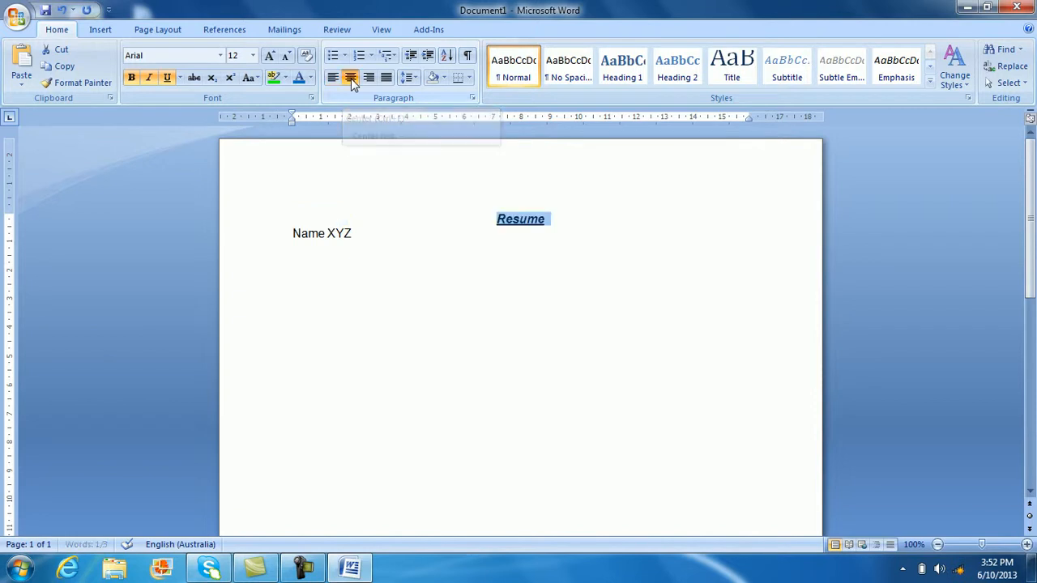
- Try right alignment on the "Resume" heading and return it to centre alignment
click(369, 81)
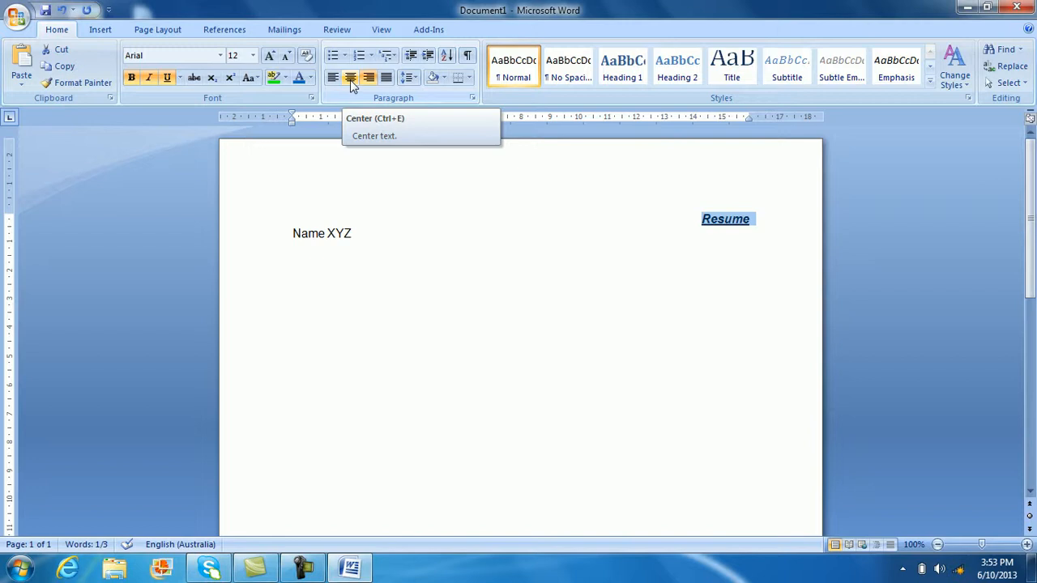
click(350, 79)
click(486, 380)
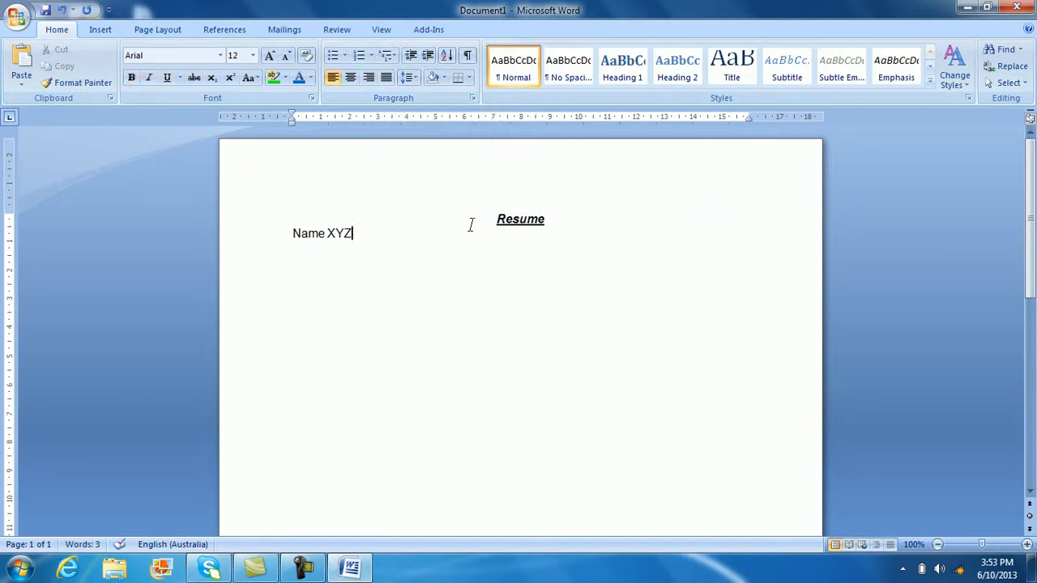
- Change the "Resume" heading to all capital letters
drag(493, 219, 550, 218)
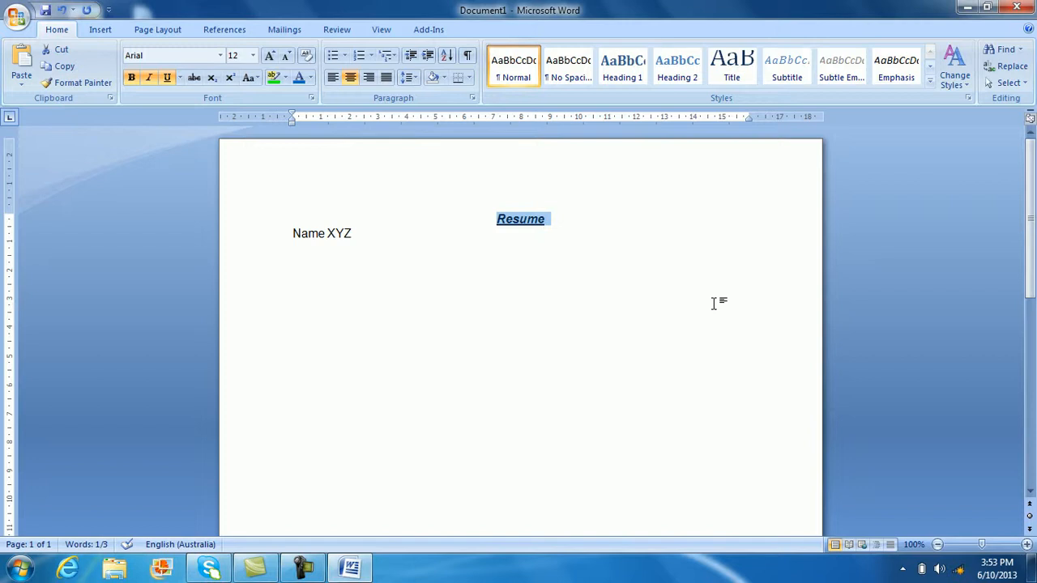
key(shift+F3)
key(shift+F3)
key(shift+F3)
key(shift+F3)
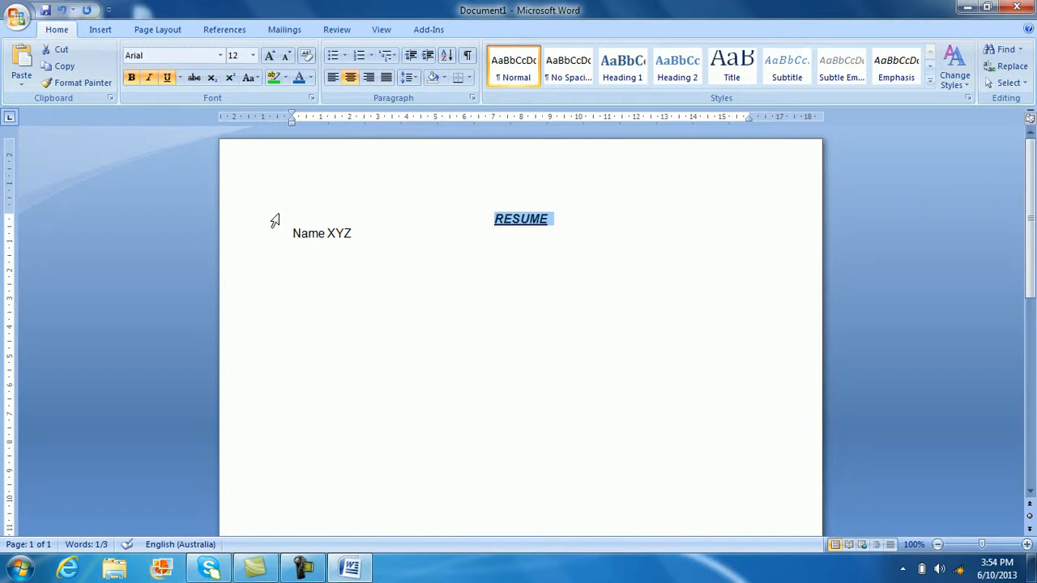
click(459, 374)
key(ctrl+a)
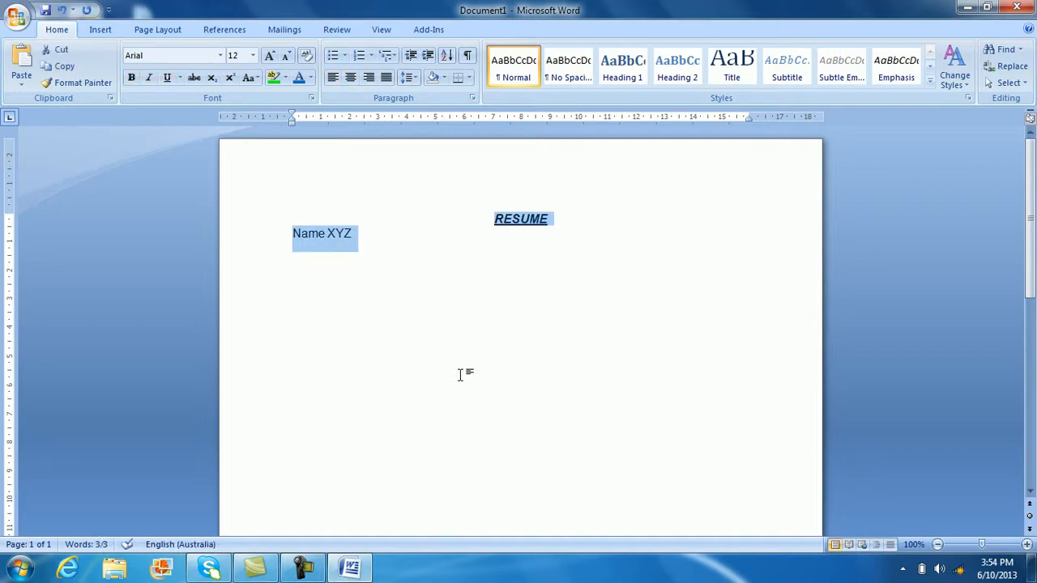
click(461, 371)
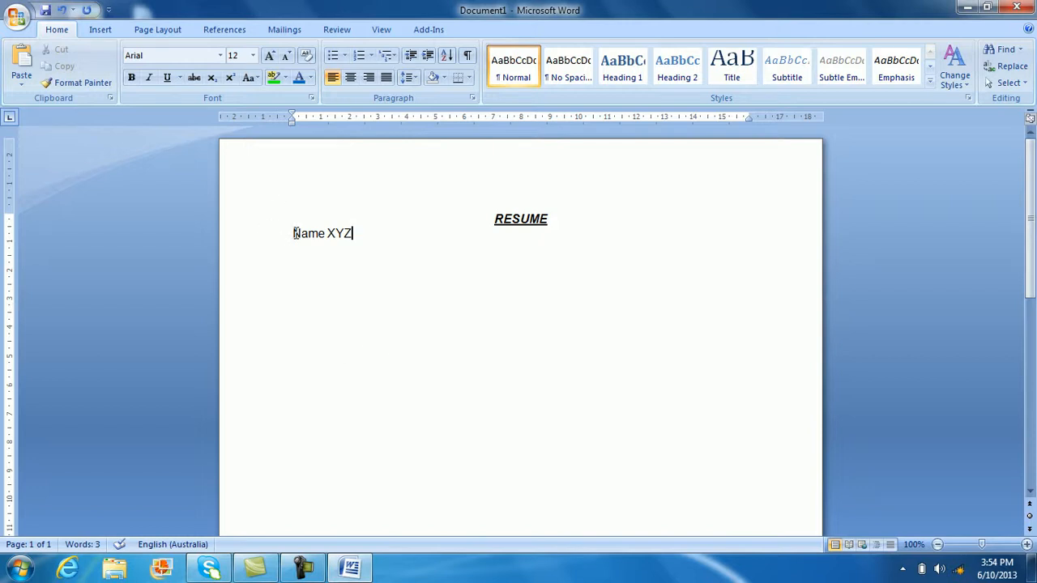
drag(292, 233, 365, 232)
double_click(366, 232)
click(359, 301)
- Set the whole document's paragraph spacing after to 0 and its line spacing to Single
key(ctrl+a)
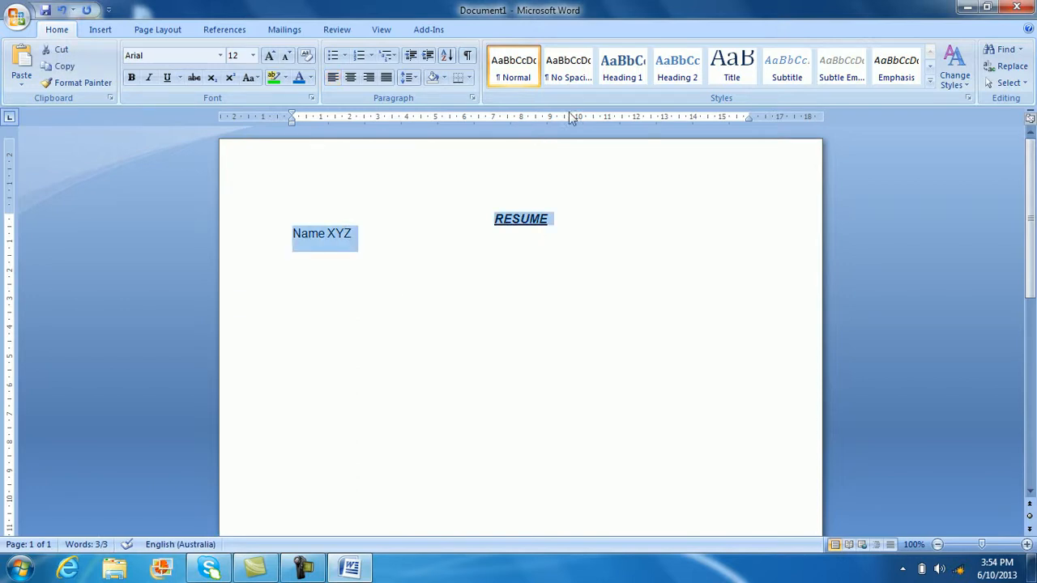
click(473, 98)
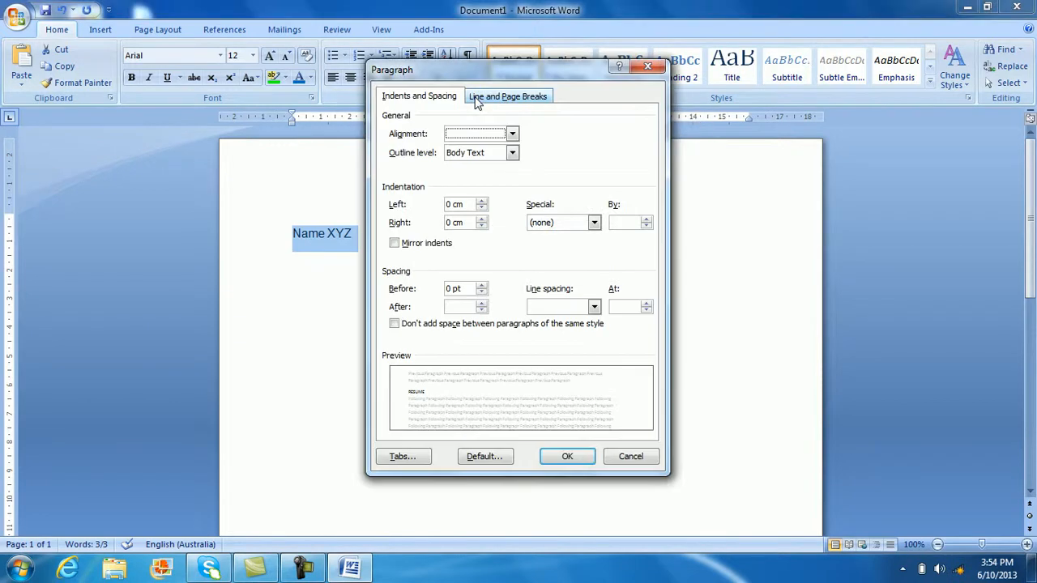
click(456, 309)
text(0)
click(558, 309)
click(558, 323)
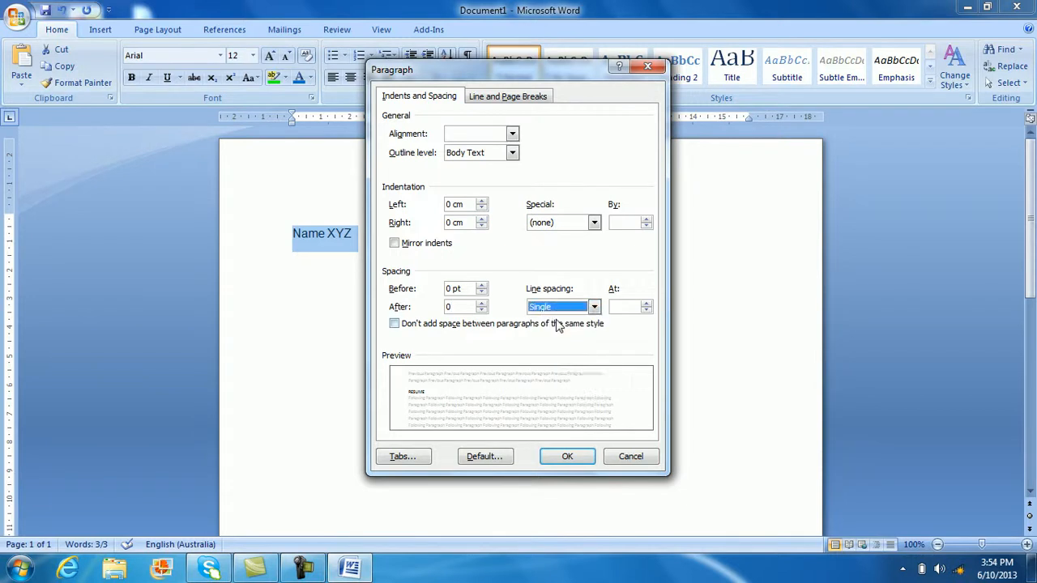
click(577, 458)
click(412, 354)
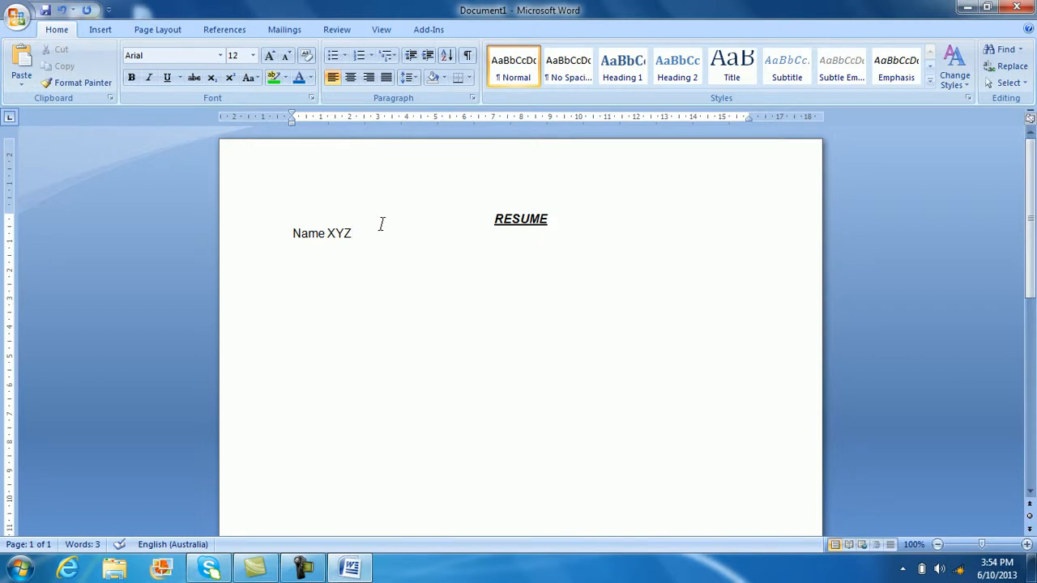
- Try tab spacing between "Name" and "XYZ", remove it, and put a colon between the two words
key(Left)
key(Left)
key(Left)
key(Tab)
key(Tab)
key(Tab)
key(Tab)
key(Tab)
key(Tab)
key(BackSpace)
key(BackSpace)
key(BackSpace)
key(BackSpace)
key(BackSpace)
key(BackSpace)
key(BackSpace)
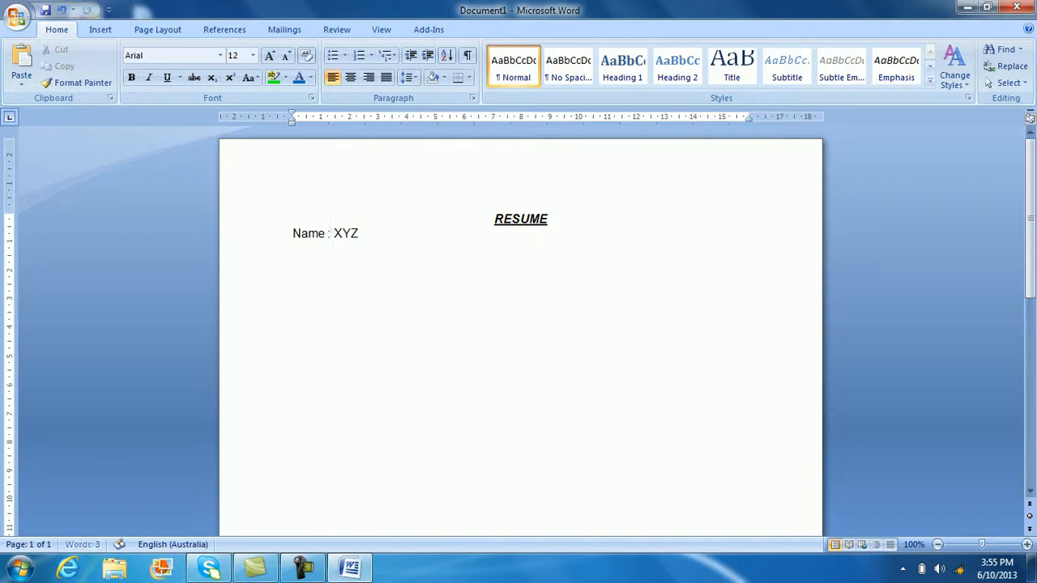
- Space "Name", the colon and "XYZ" apart into three columns using tab stops, with the colon near the page's middle
key(Left)
key(Tab)
key(Tab)
key(Tab)
key(Tab)
key(Tab)
key(Delete)
key(Tab)
key(Tab)
key(Left)
key(Left)
key(Left)
key(Tab)
key(Tab)
key(Right)
key(Right)
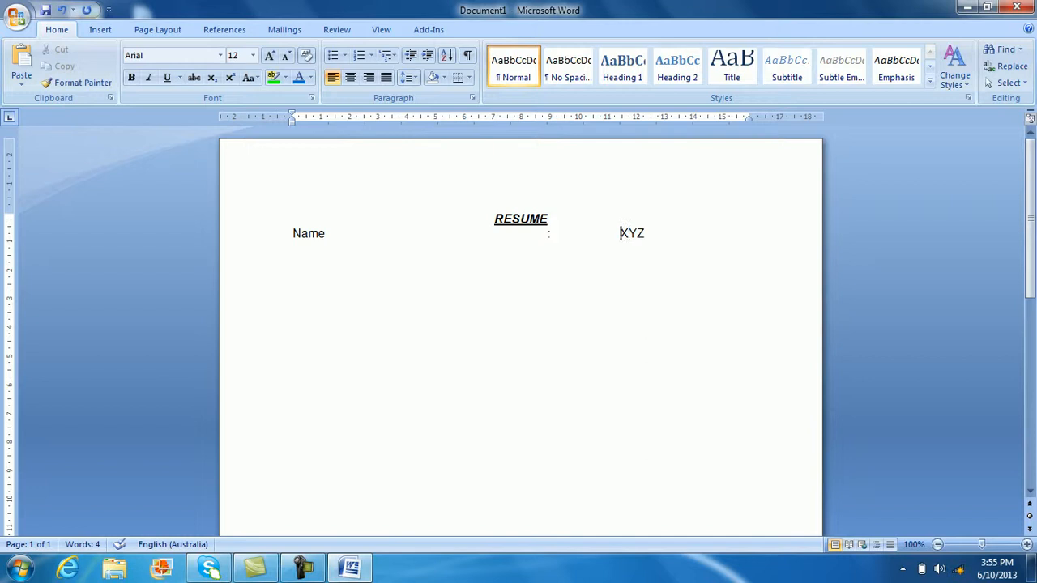
key(Tab)
- Add an "Address" line below the name, with the colon and "India," aligned to the columns above
key(Right)
key(Right)
key(Right)
key(Return)
text(Ad)
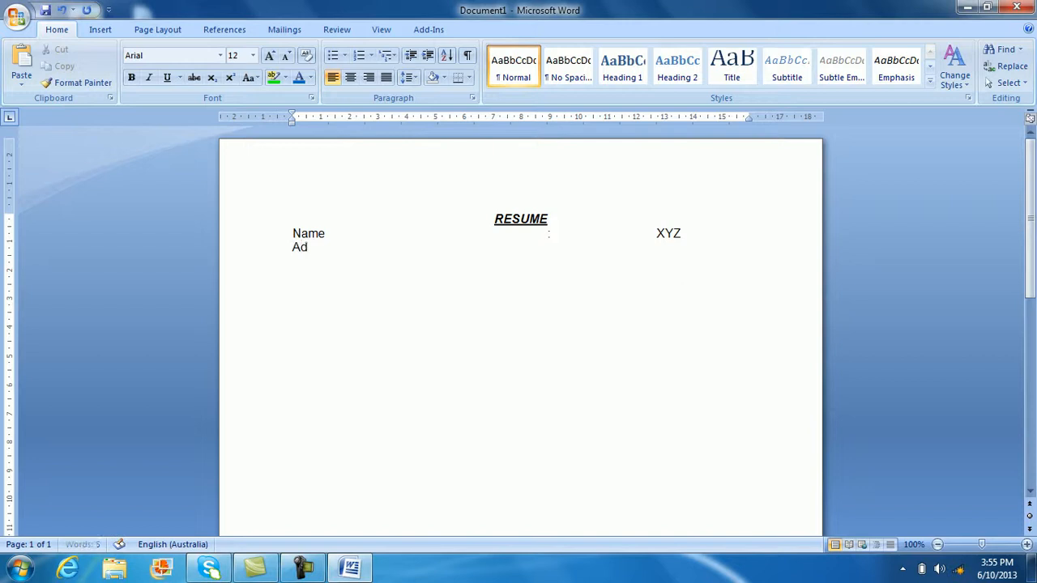
text(dress)
key(Tab)
key(Tab)
key(Tab)
key(Tab)
key(Tab)
text(:)
key(Tab)
text(India,)
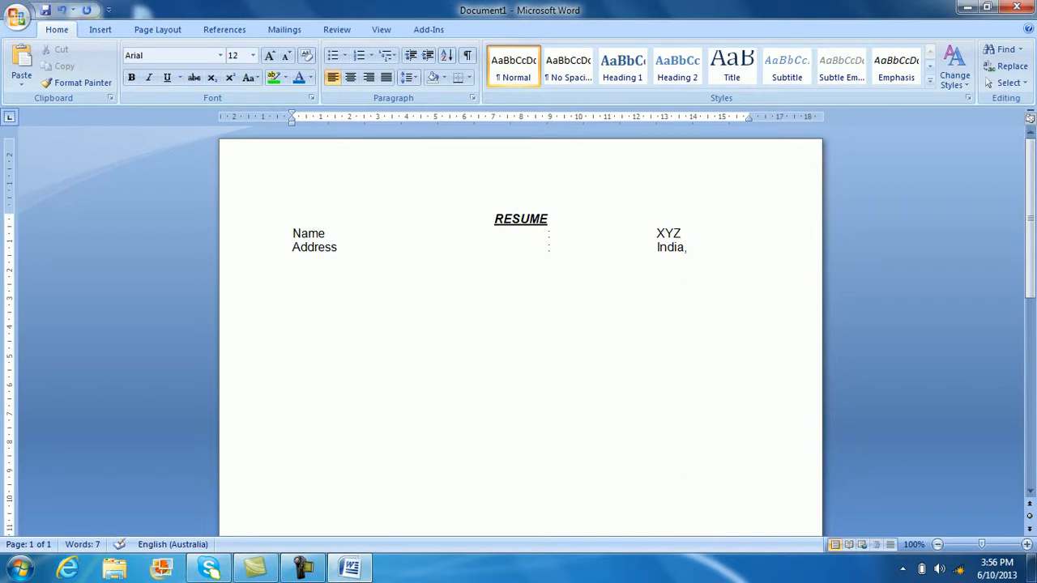
- Remove the comma after "India" and insert "PQR," in front of it
key(BackSpace)
key(BackSpace)
key(Left)
key(Left)
key(Left)
key(Left)
key(Left)
text(PQR,)
- Add a "Qualification" line below the address with an aligned colon and the entry "1) M.com"
click(718, 248)
key(Return)
text(Quali)
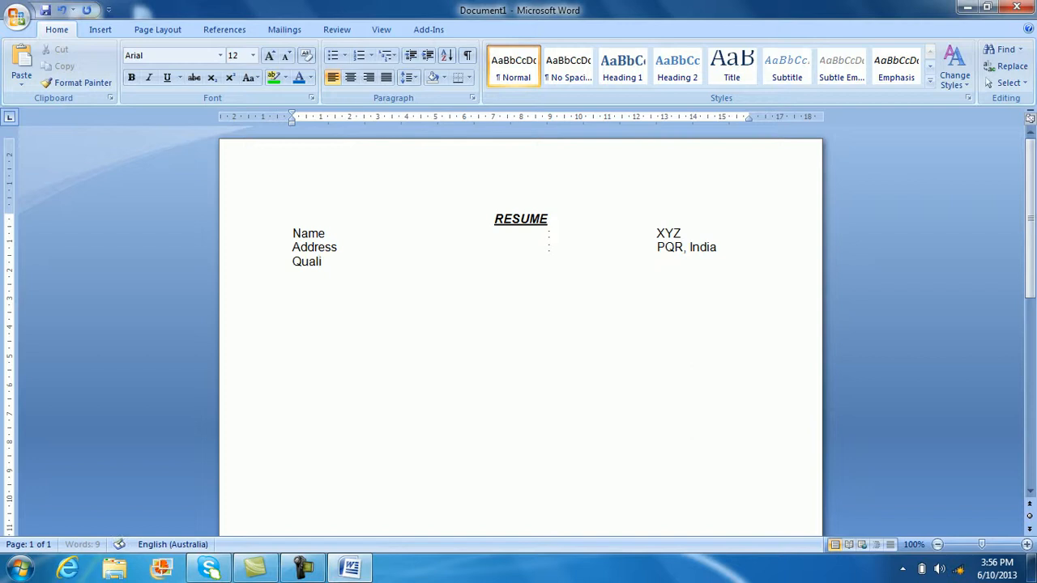
text(fication)
key(Tab)
key(Tab)
key(Tab)
key(Tab)
text(:)
key(Tab)
key(Tab)
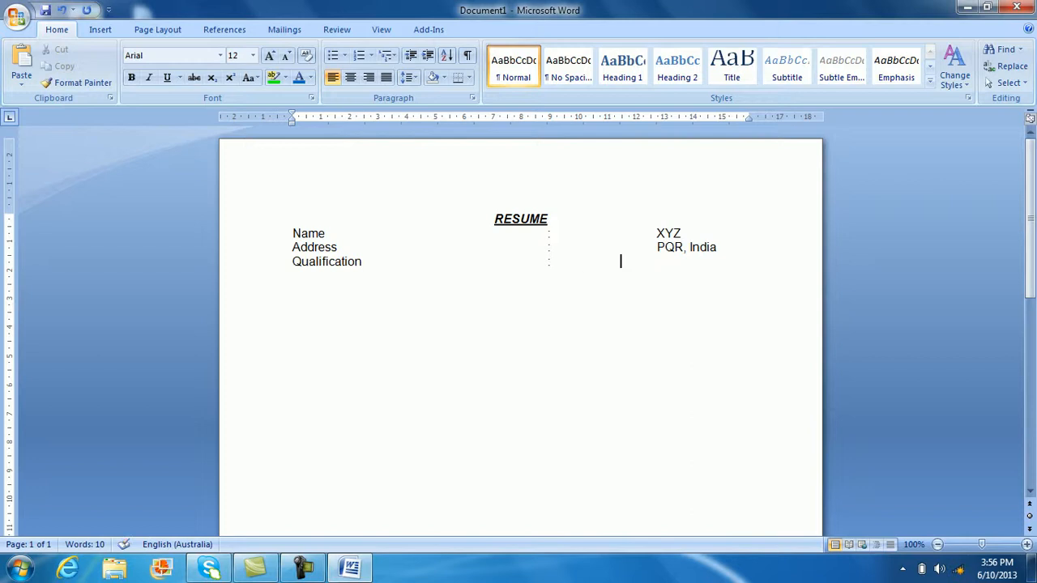
text(1) M.com)
- Add "2) B.Com" directly beneath "1) M.com", aligned with it, and start a new line
key(Tab)
key(Tab)
key(Tab)
key(Tab)
key(Tab)
key(Tab)
key(Tab)
key(Tab)
key(Tab)
key(Tab)
key(BackSpace)
text(2))
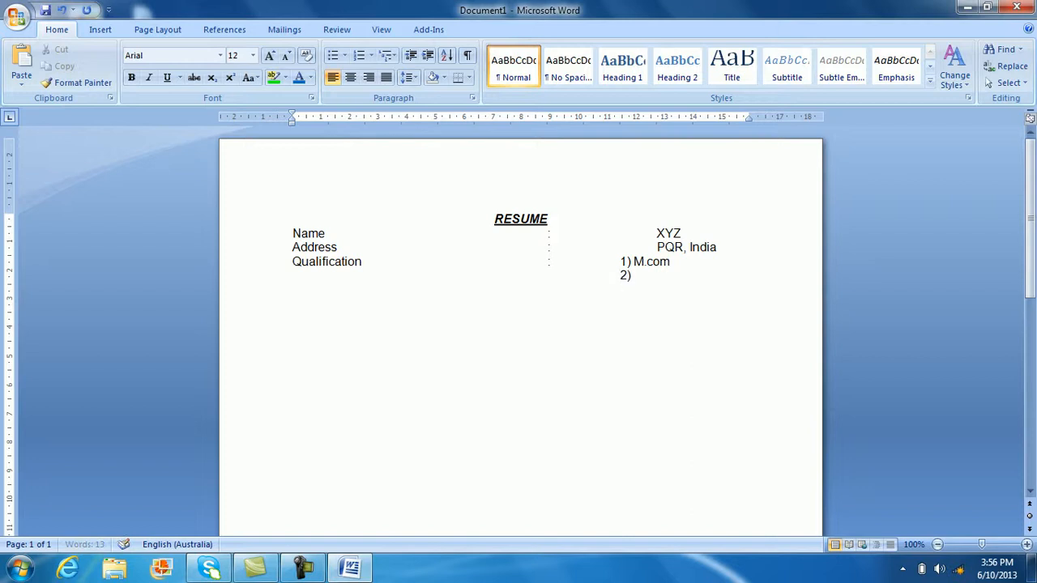
text( B.Com)
key(Return)
- Insert a table with four columns and three rows below the qualifications
click(97, 33)
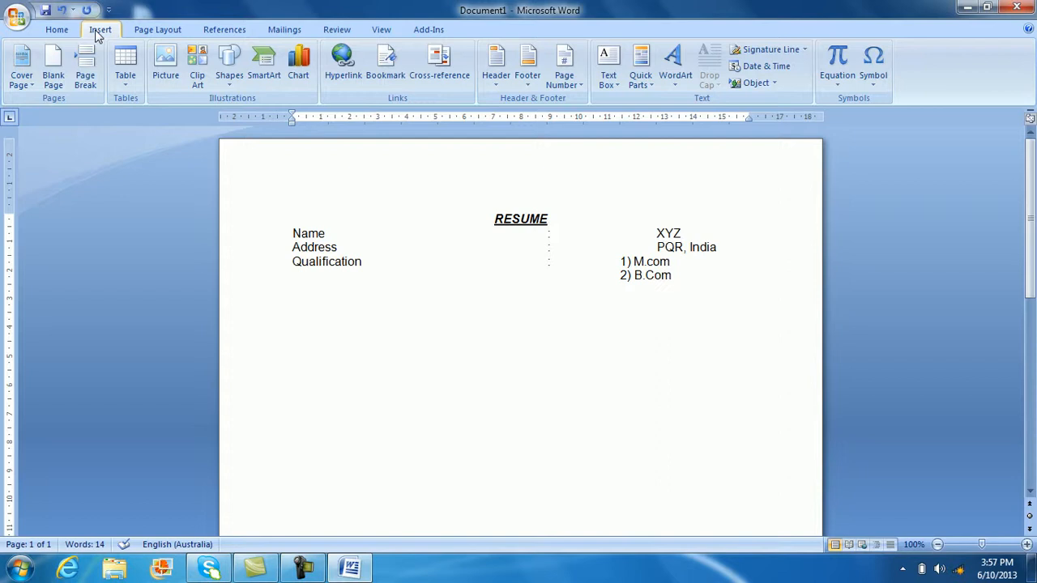
click(126, 60)
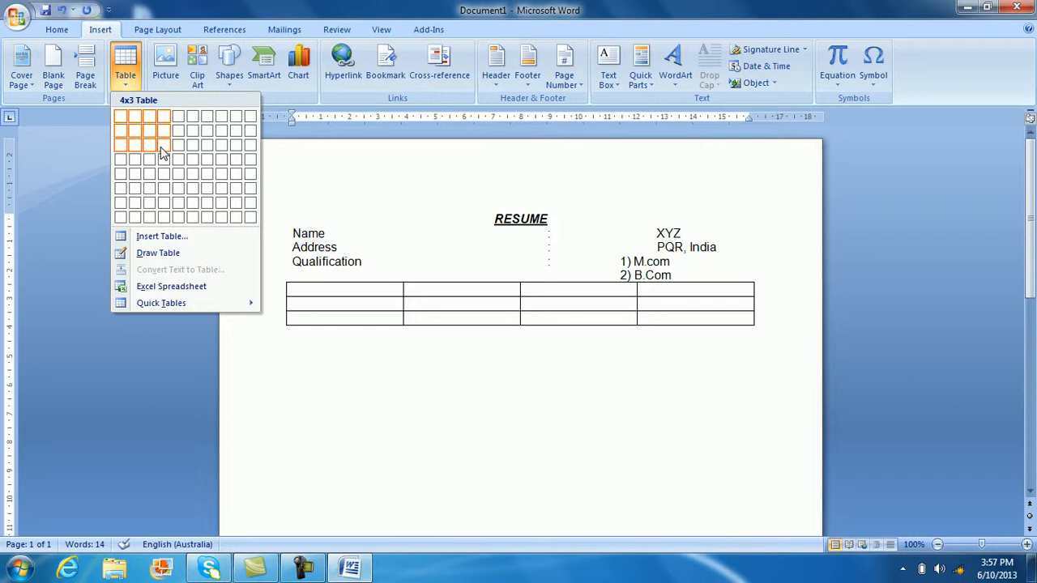
click(161, 147)
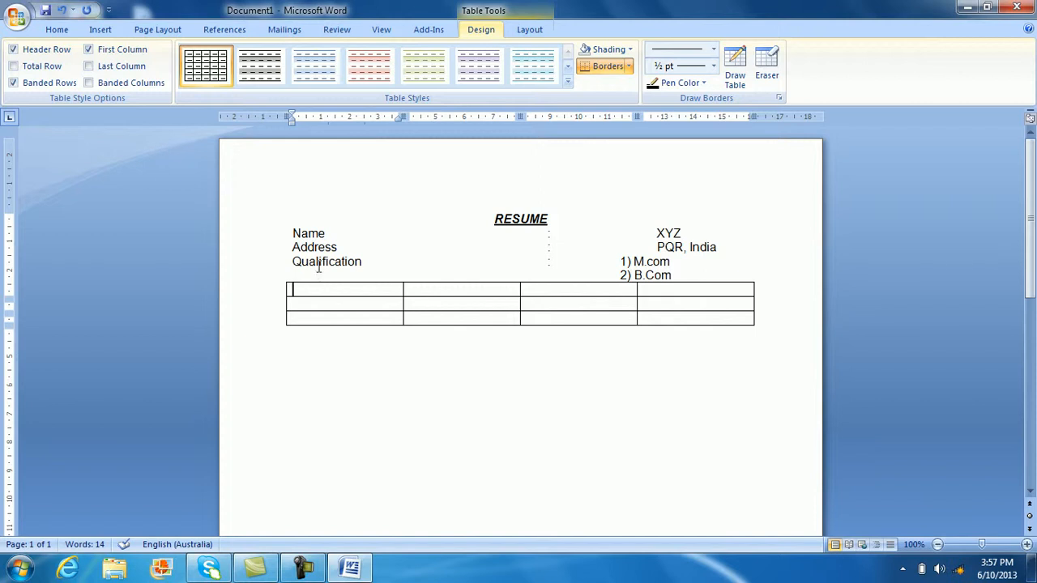
- Fill the table's header row with "Sr. No.", "Qualification", "Passed in Year" and "Main Subjects"
text(Sr. No.)
key(Tab)
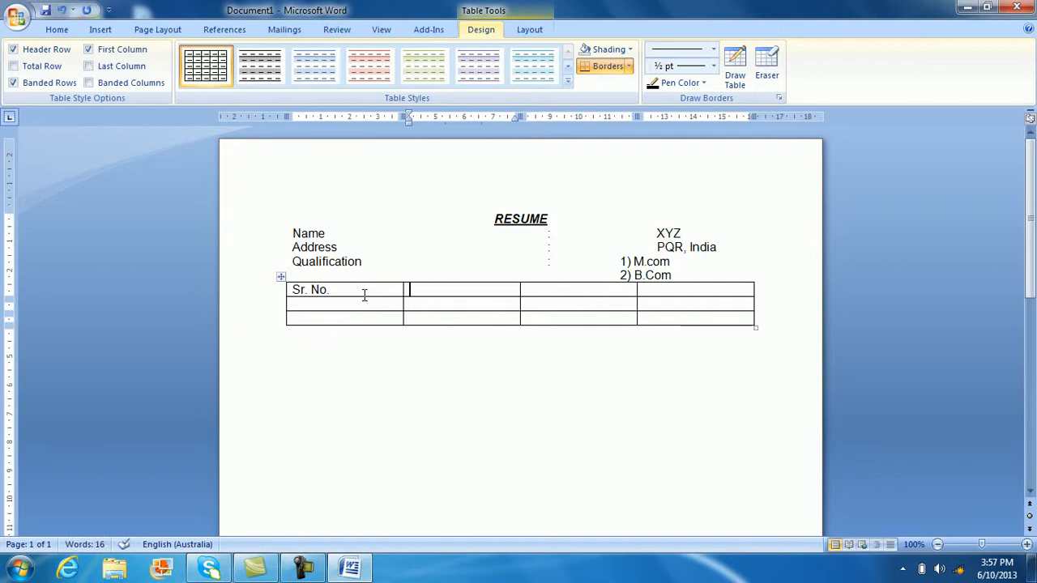
text(Qua)
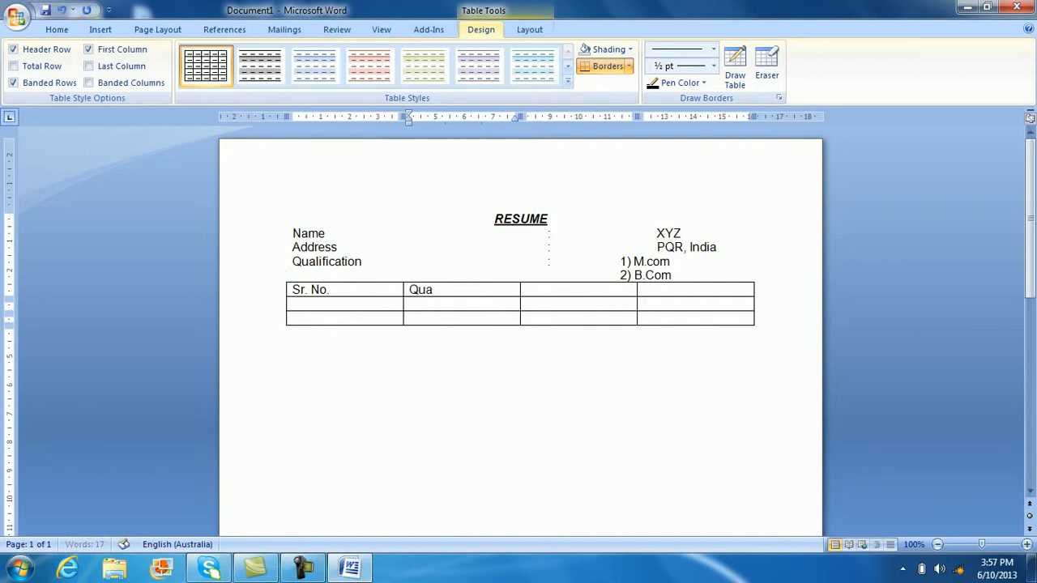
text(lification)
key(Tab)
text(Pa)
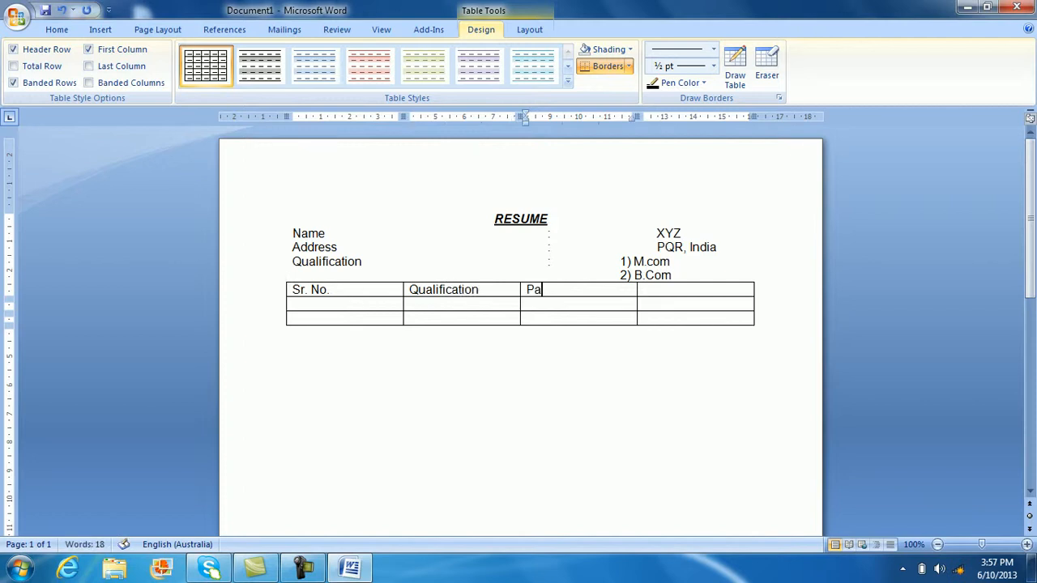
text(ssed in Year)
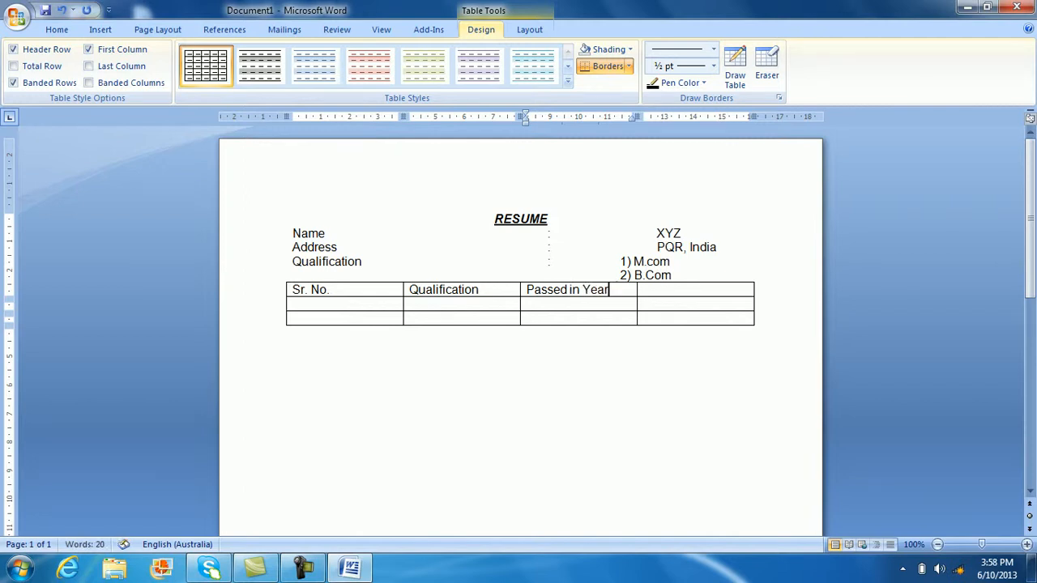
key(Tab)
text(Main S)
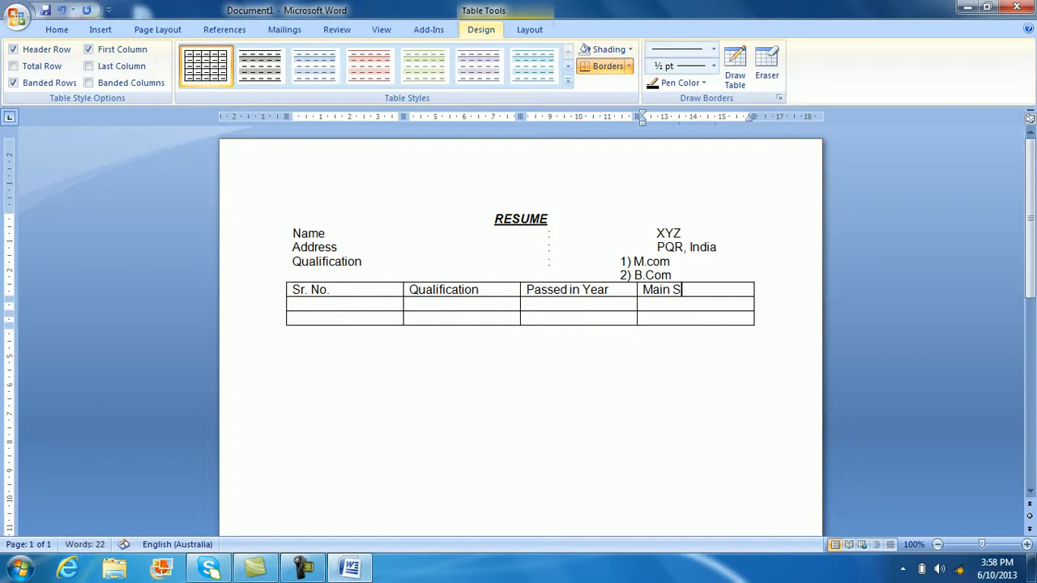
text(ubjects)
- Number the two rows under the table header 1 and 2 in the "Sr. No." column
click(364, 302)
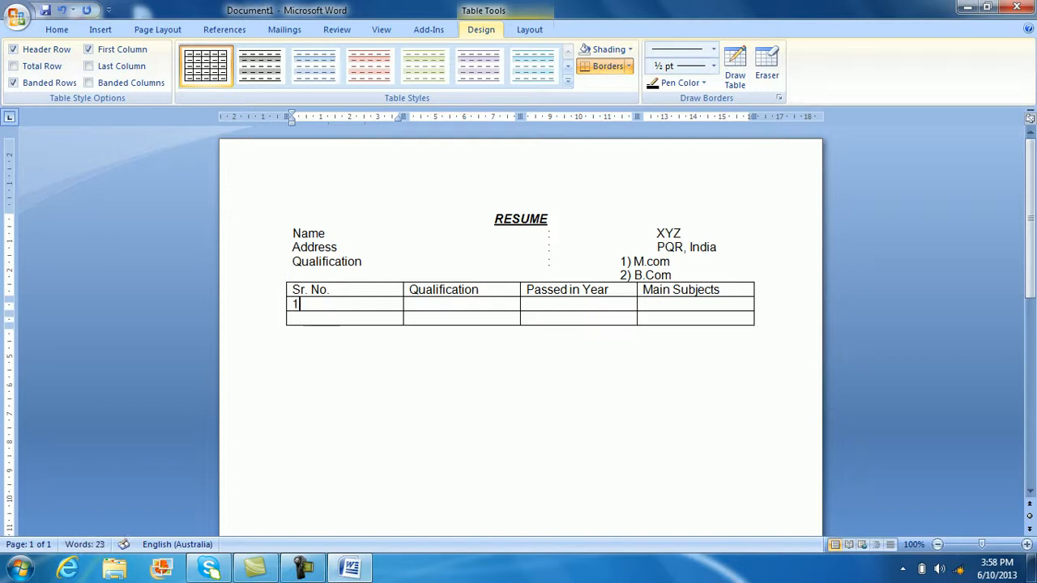
key(Down)
text(2)
- Fill table row 1 with qualification "M. Co.", year 2010 and subjects "XYZ, PQR"
click(463, 305)
text(M. Co. )
text(201)
text(0)
key(Tab)
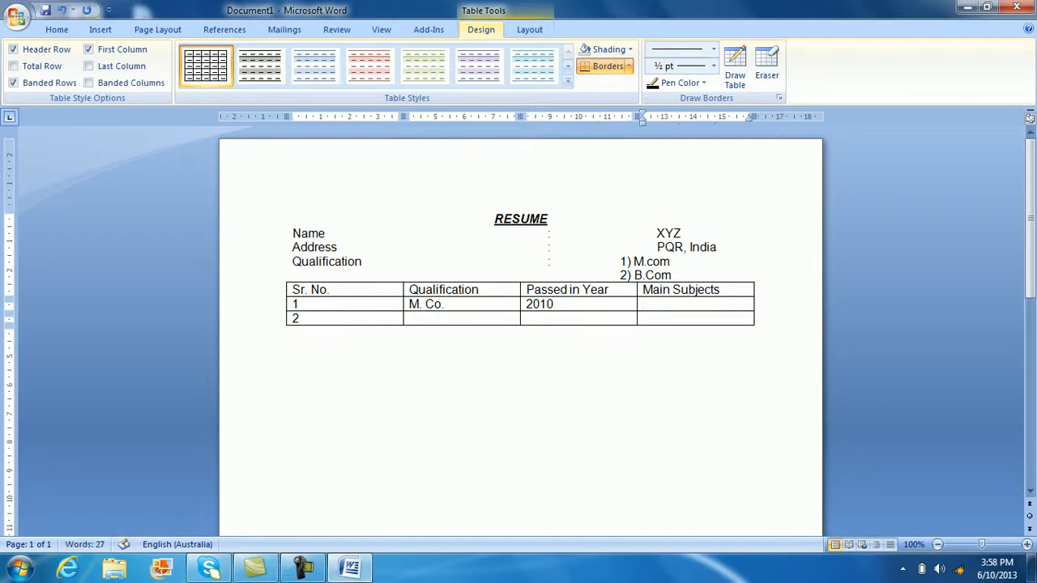
text(XYZ, PQR)
- Correct the qualification in table row 1 to "M. Com."
key(Down)
key(Left)
key(Left)
key(Up)
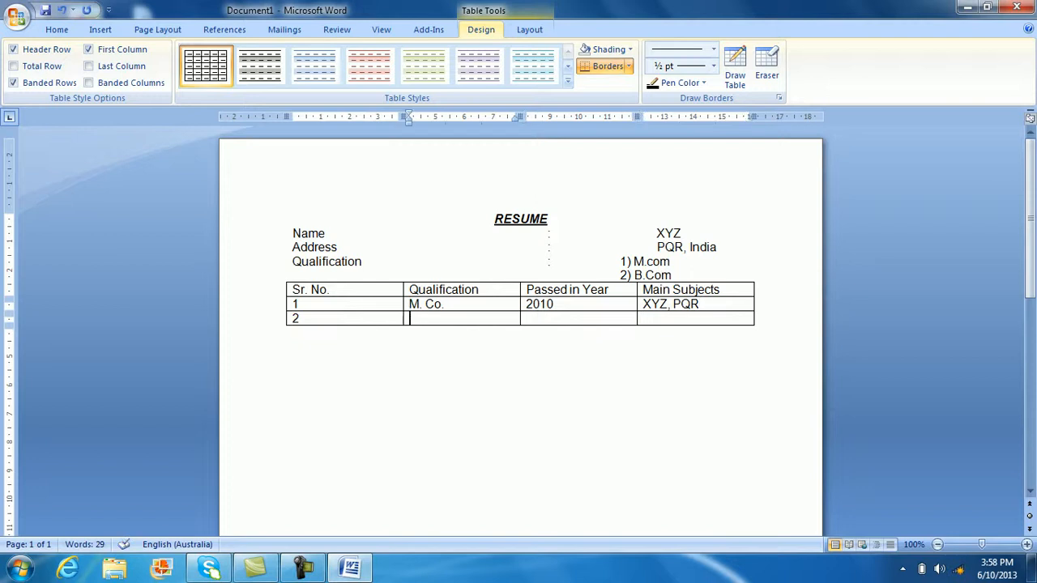
key(Up)
key(Right)
key(Right)
key(Right)
key(Right)
key(Right)
text(m.)
- Fill table row 2 with qualification "B.Com", year 2008 and subjects "ABC, CDE"
key(Tab)
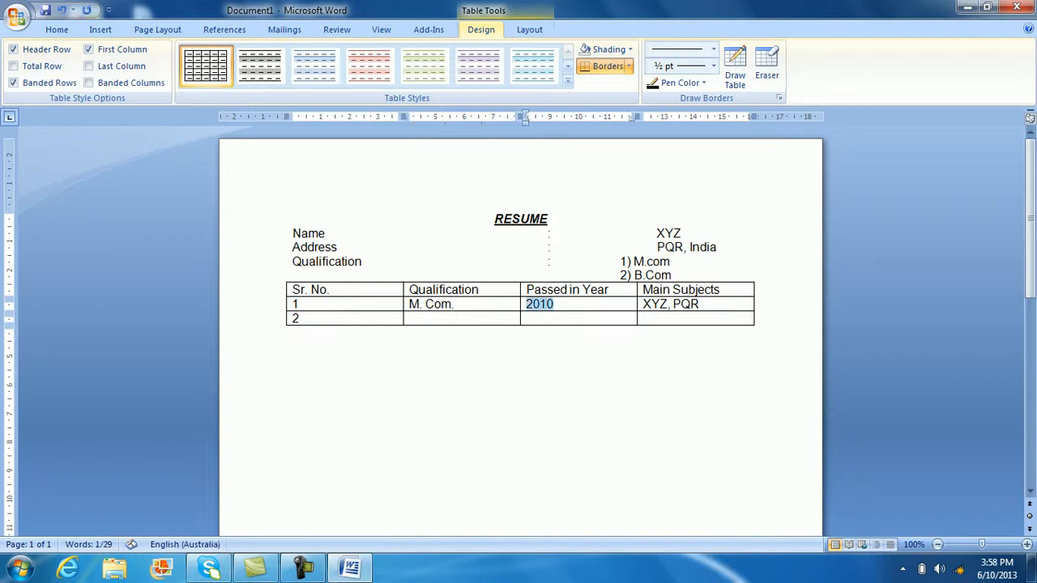
key(Tab)
key(Tab)
key(Tab)
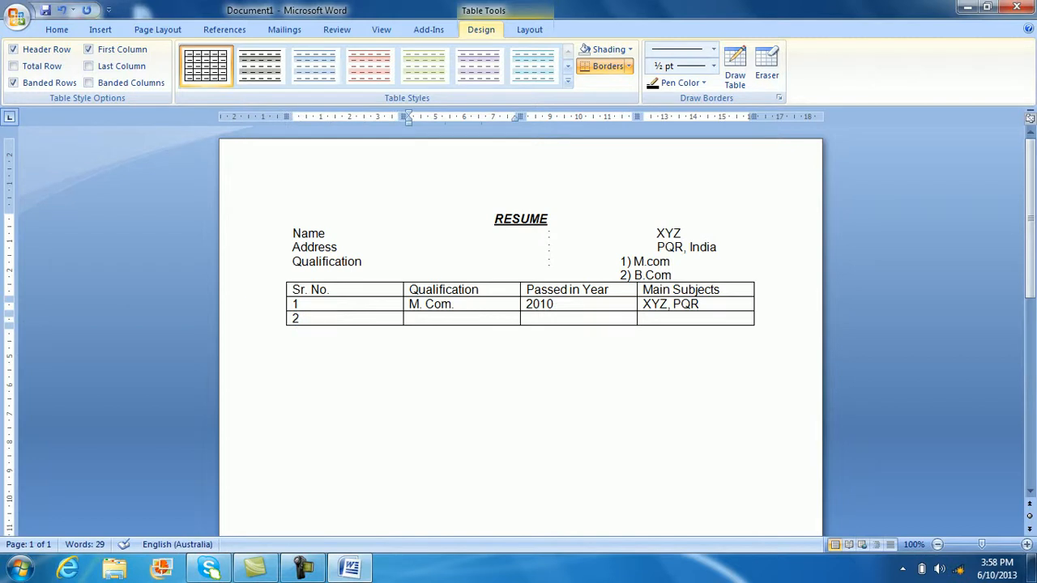
text(B.Com)
key(Tab)
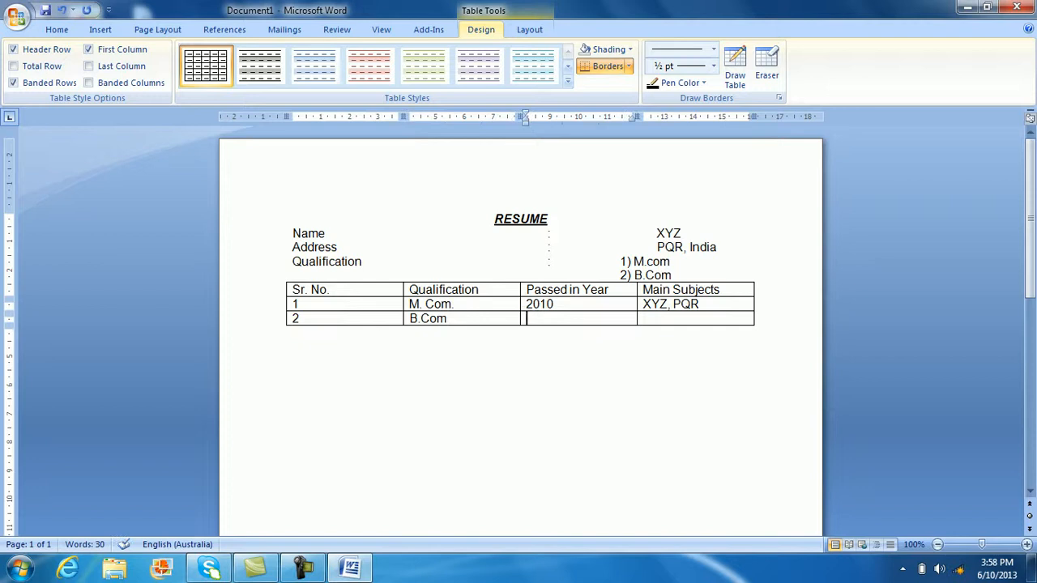
text(2008)
key(Tab)
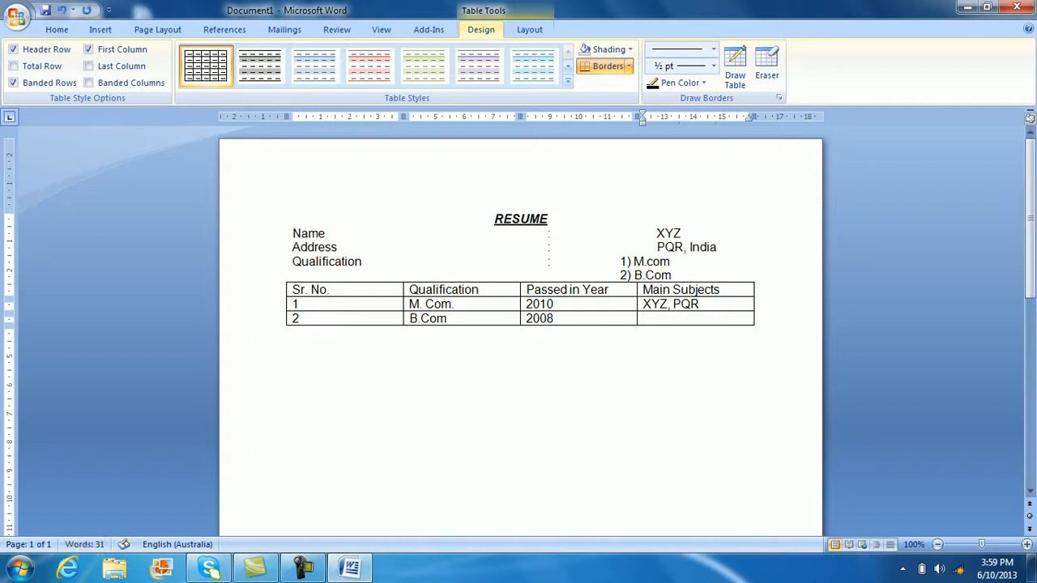
text(ABC, CDE)
- Add a third data row to the table with number 3, qualification "XII", year 2005 and subjects "A,B,E"
key(Tab)
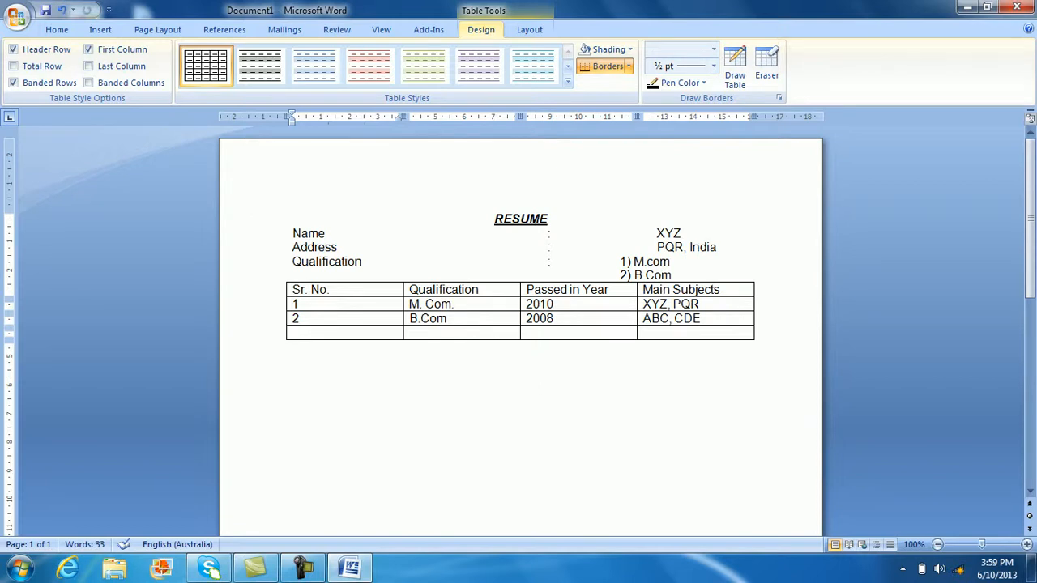
text(3)
key(Tab)
text(XII)
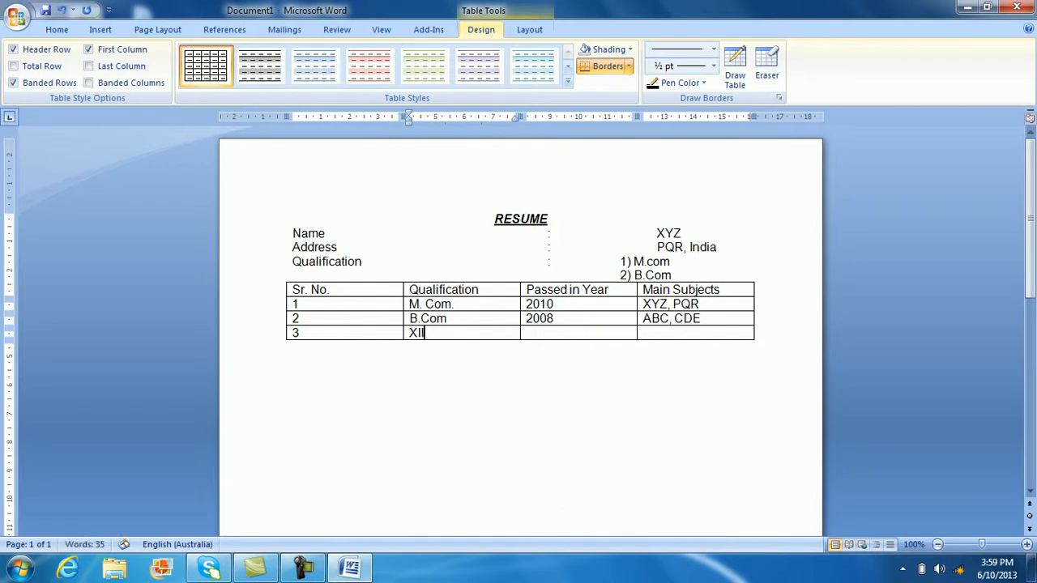
key(Tab)
text(2005)
key(Tab)
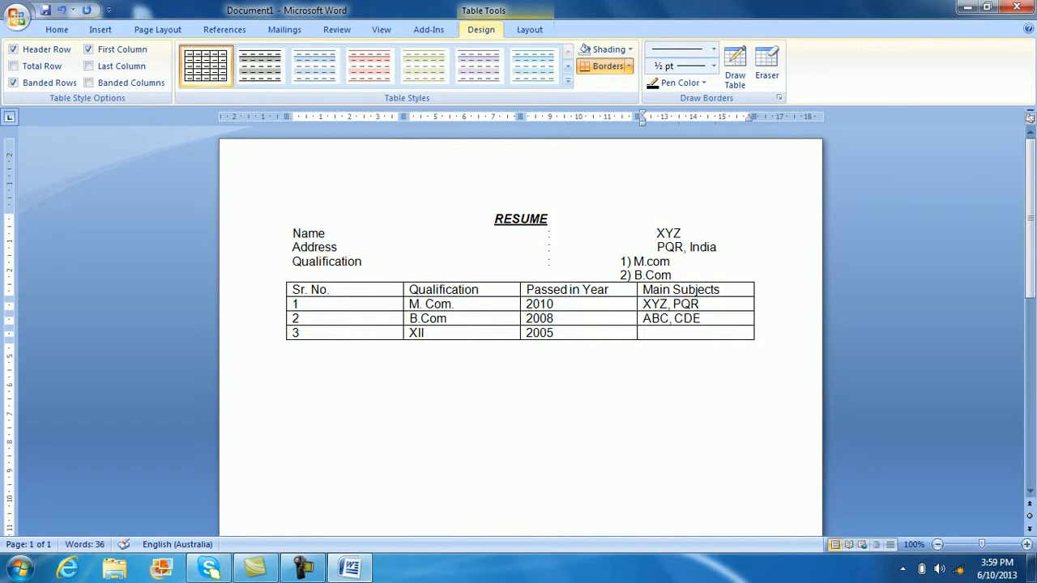
text(A,B,E)
- Make the table's header row text bold, underlined and italic
drag(300, 289, 672, 288)
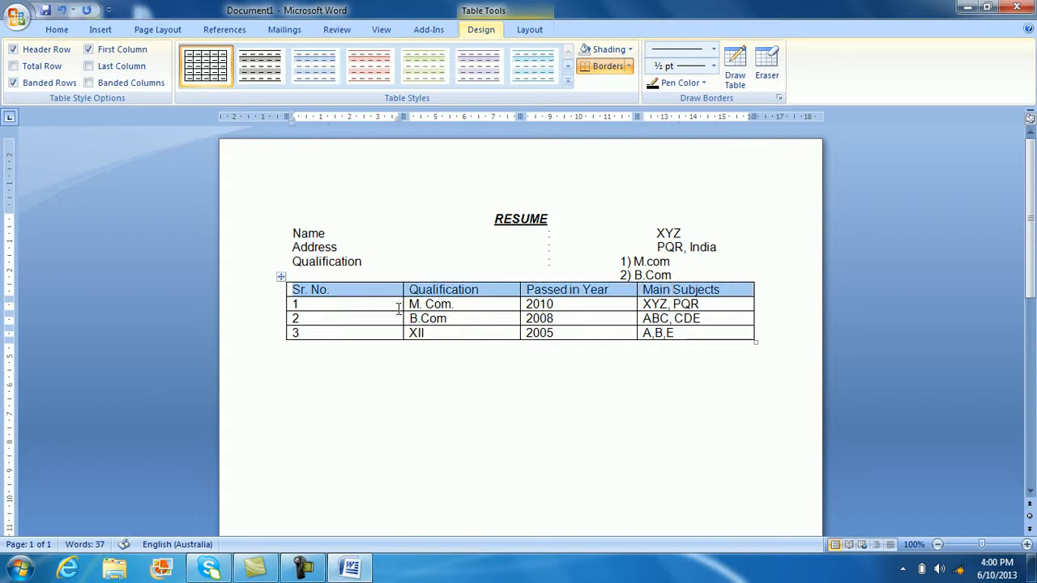
click(430, 318)
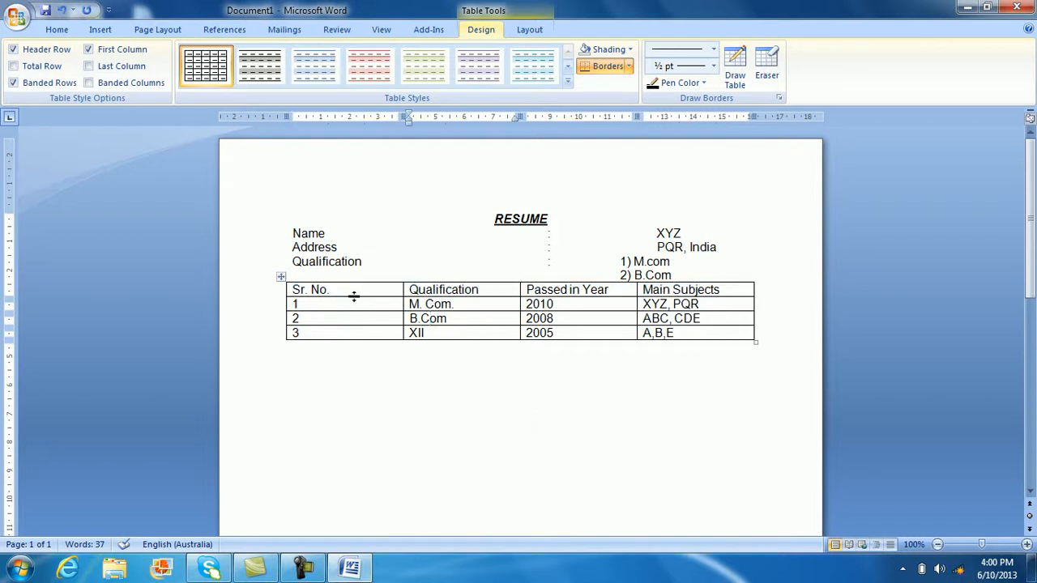
click(269, 292)
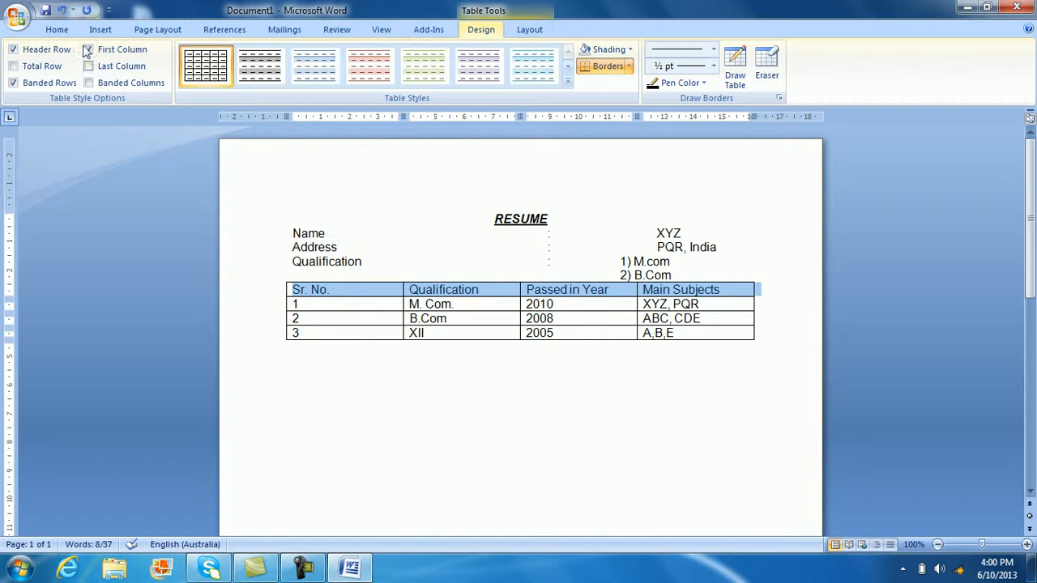
click(55, 31)
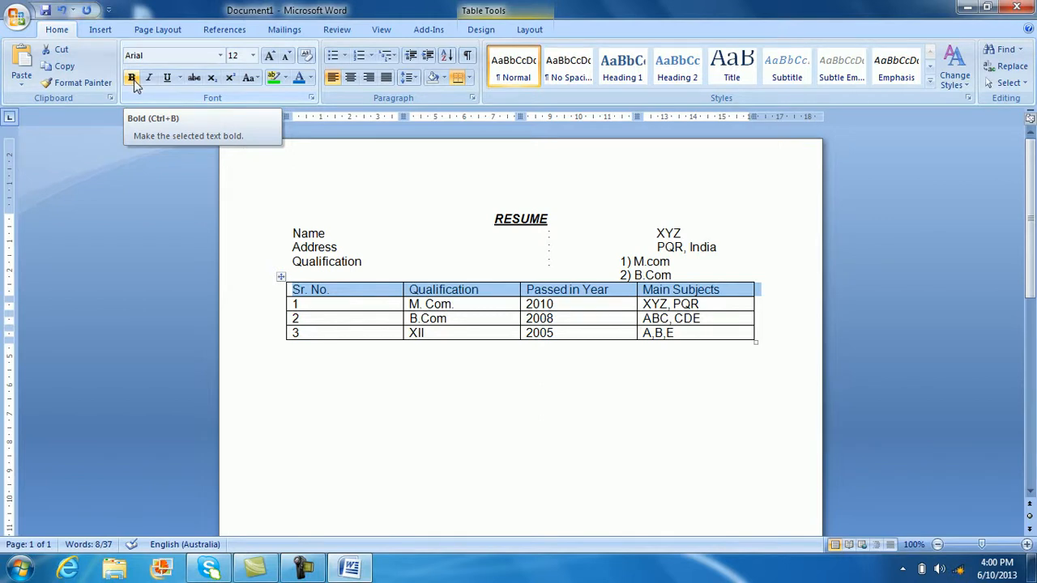
click(135, 83)
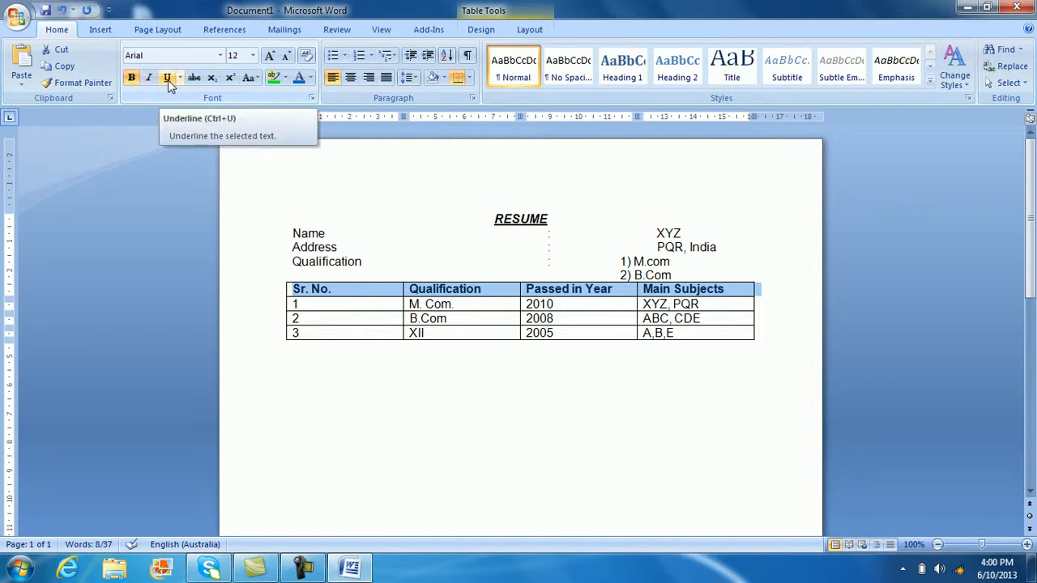
click(168, 80)
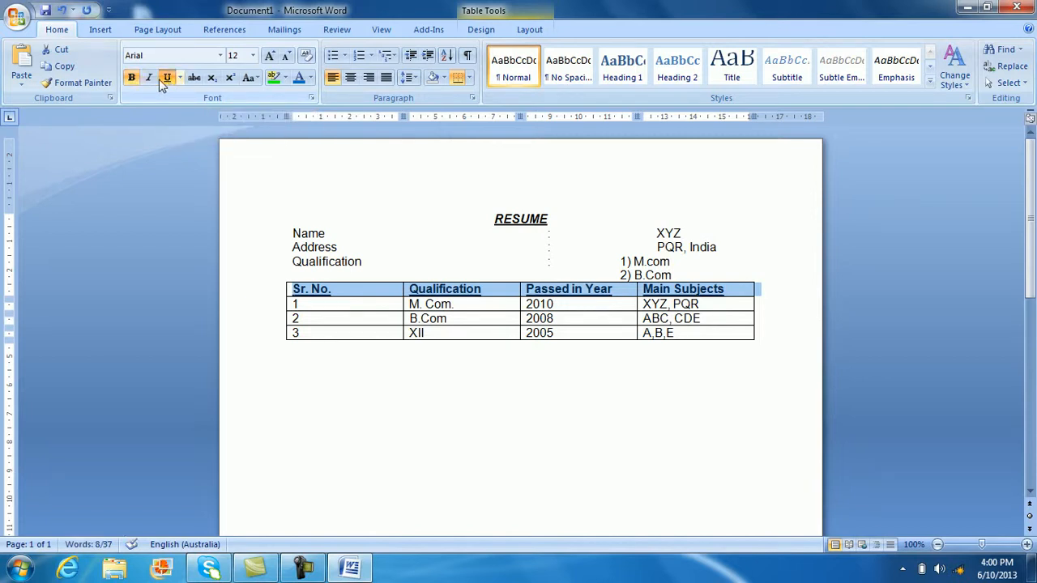
click(150, 79)
click(341, 424)
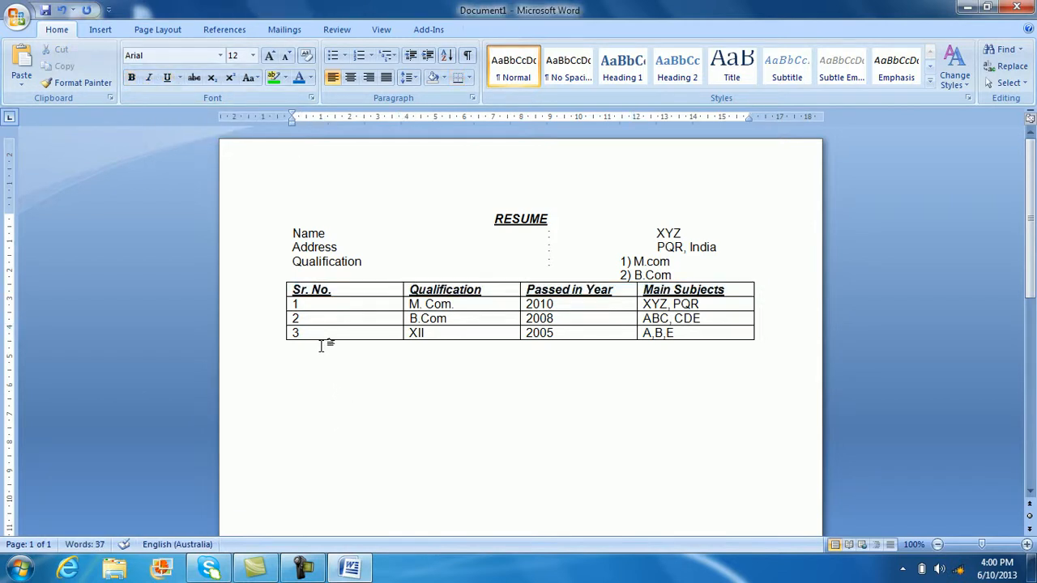
- Center the numbers 1 to 3 in the "Sr. No." column
drag(322, 333, 305, 314)
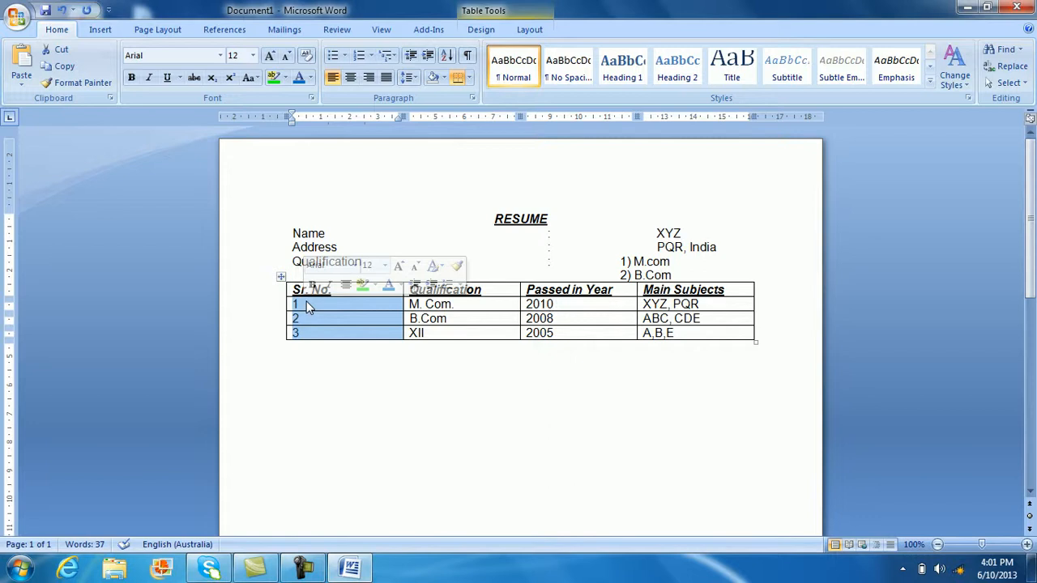
click(310, 306)
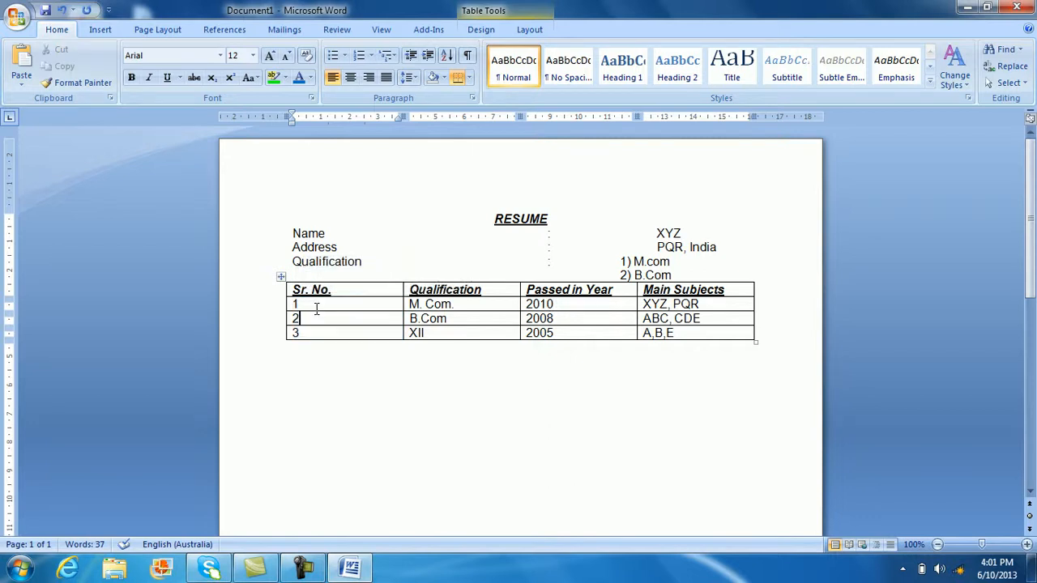
drag(315, 303, 324, 326)
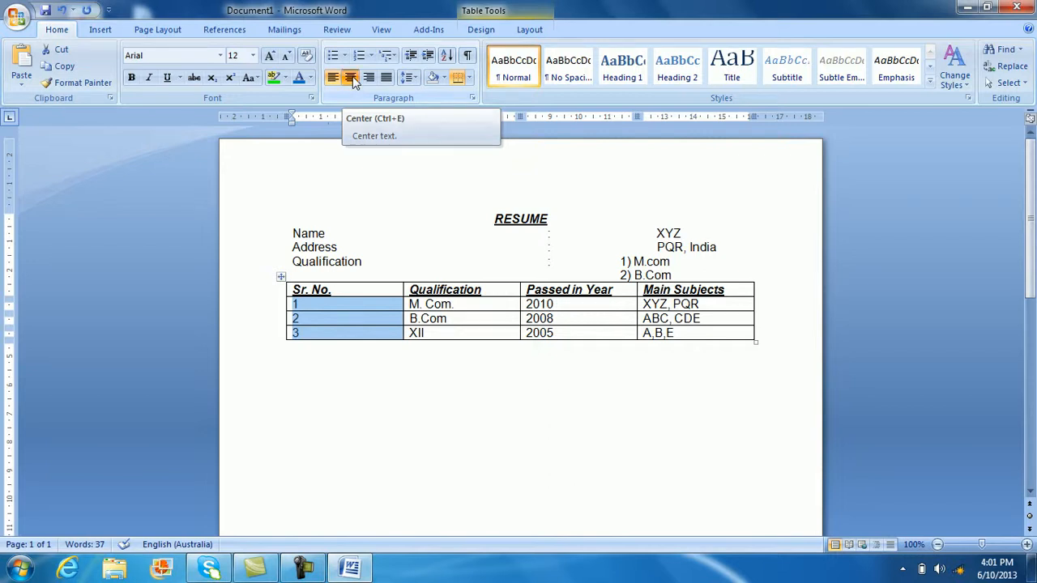
click(352, 76)
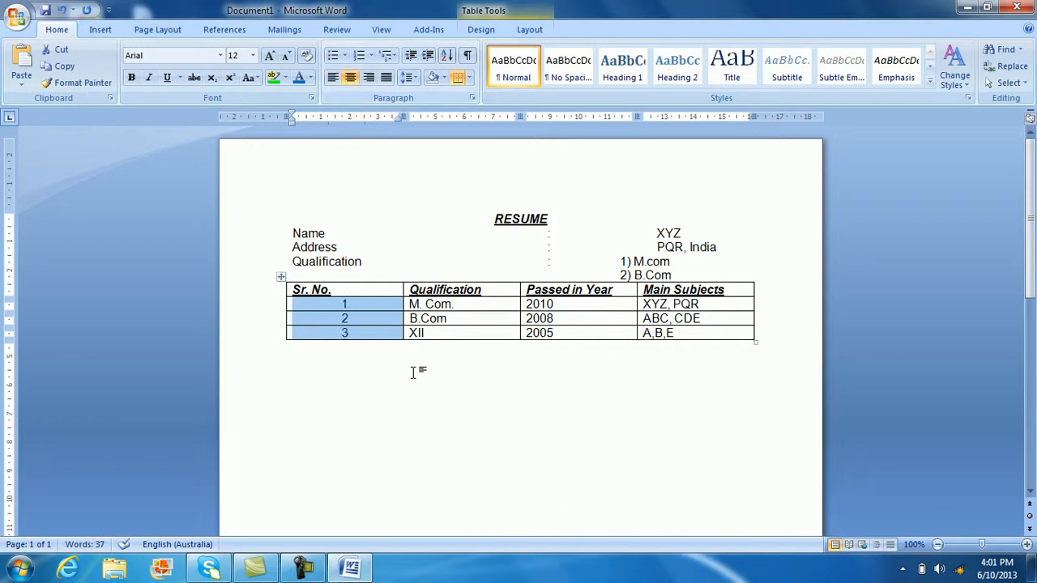
click(377, 339)
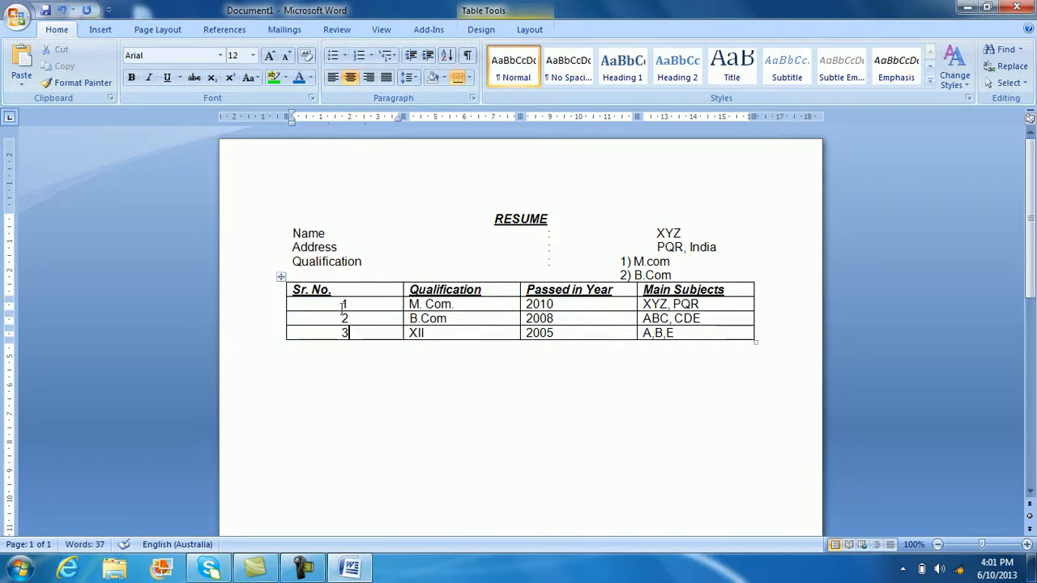
- Center the headings in the table's header row
click(269, 294)
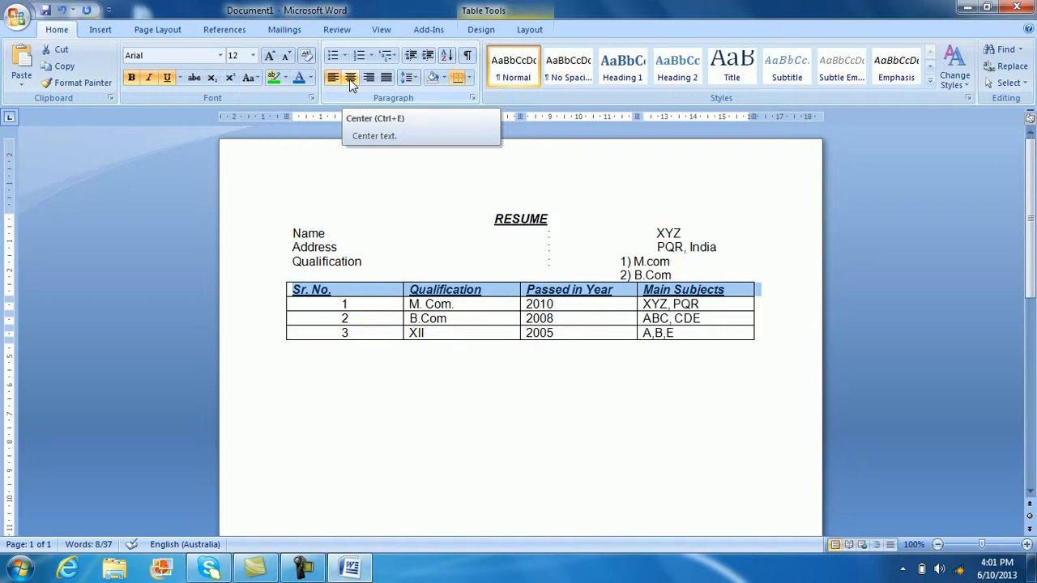
click(349, 78)
click(550, 413)
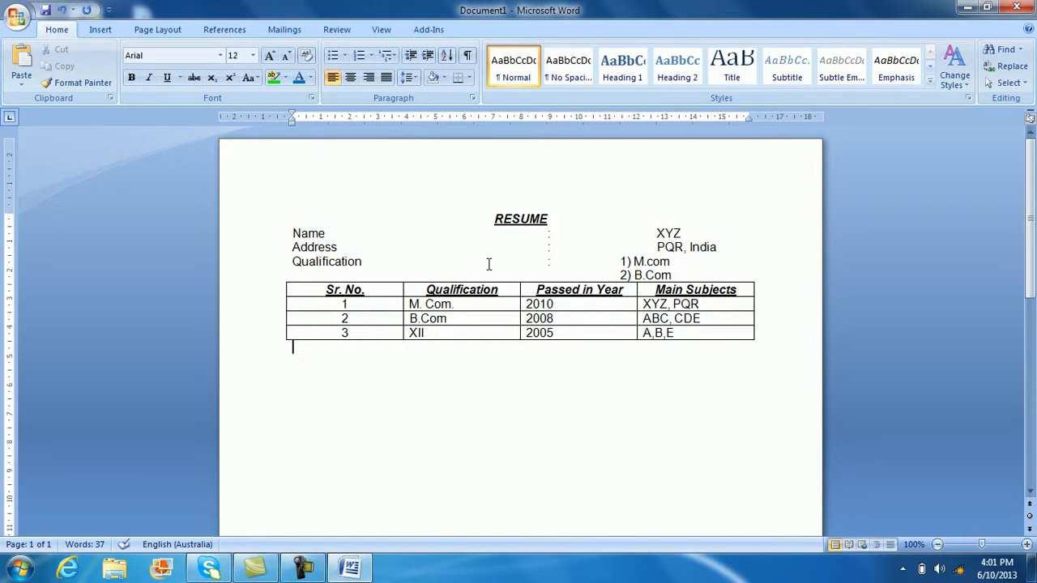
- Narrow the table's "Sr. No." column to about 2 cm
click(376, 301)
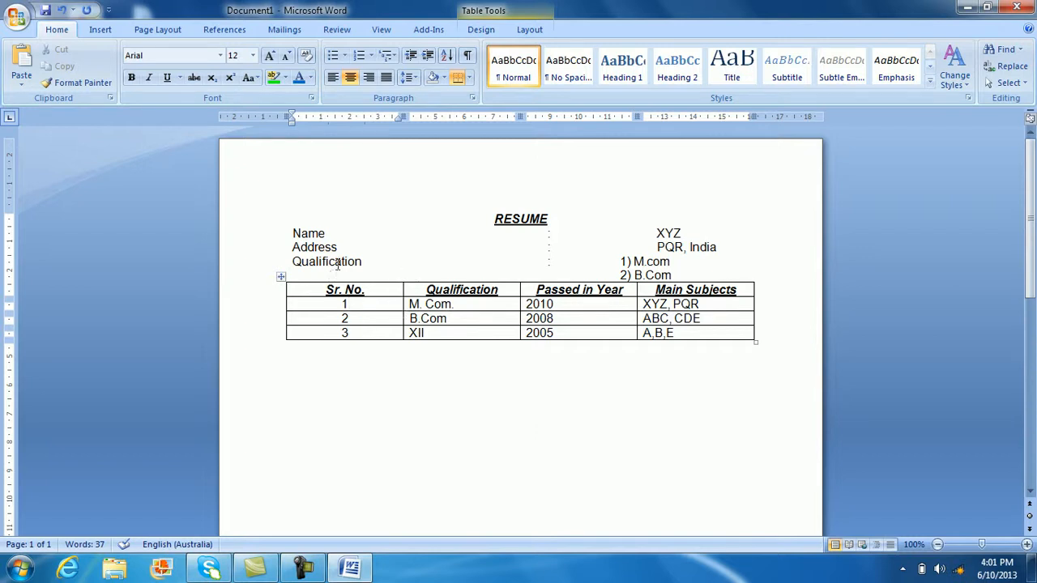
drag(325, 289, 361, 333)
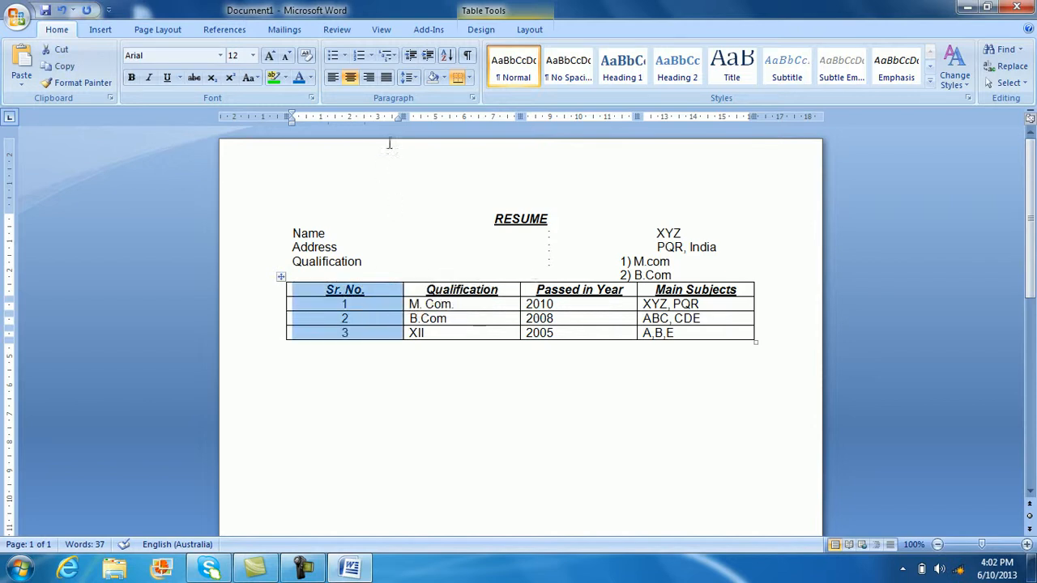
drag(400, 116, 342, 115)
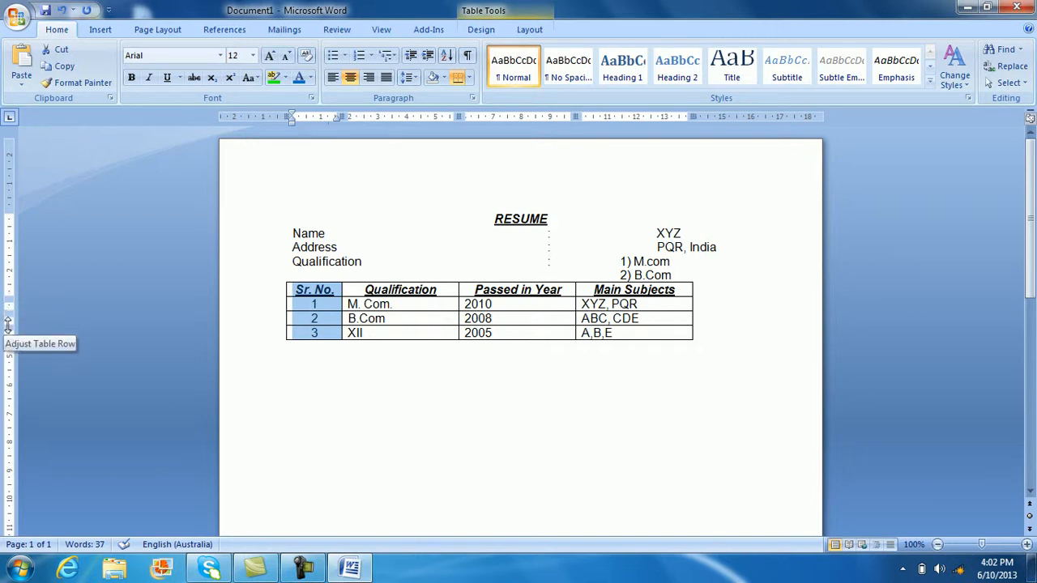
click(459, 448)
- Widen the table's "Qualification" column to about 5 cm
click(406, 311)
key(BackSpace)
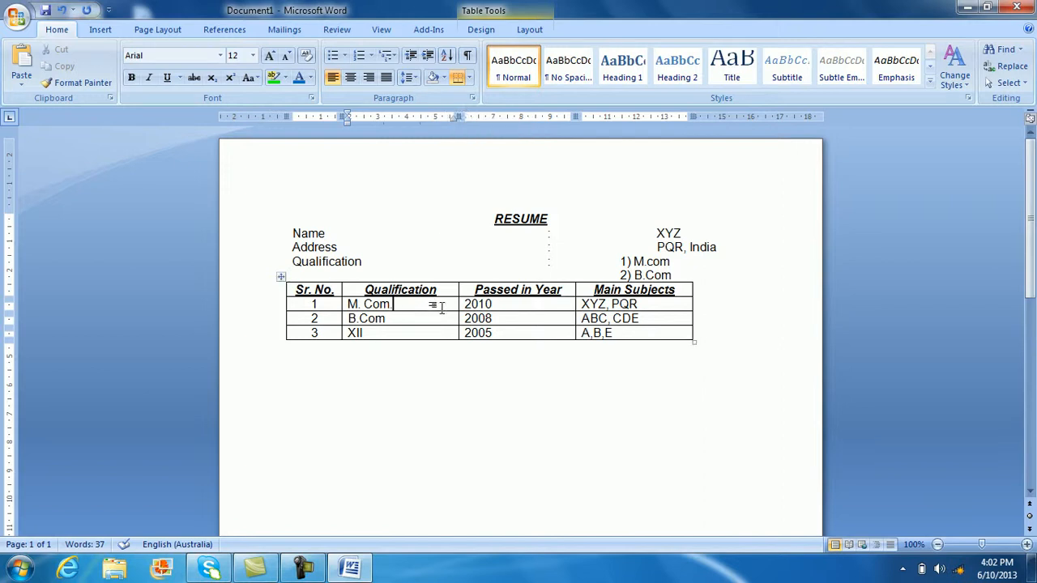
drag(373, 291, 411, 328)
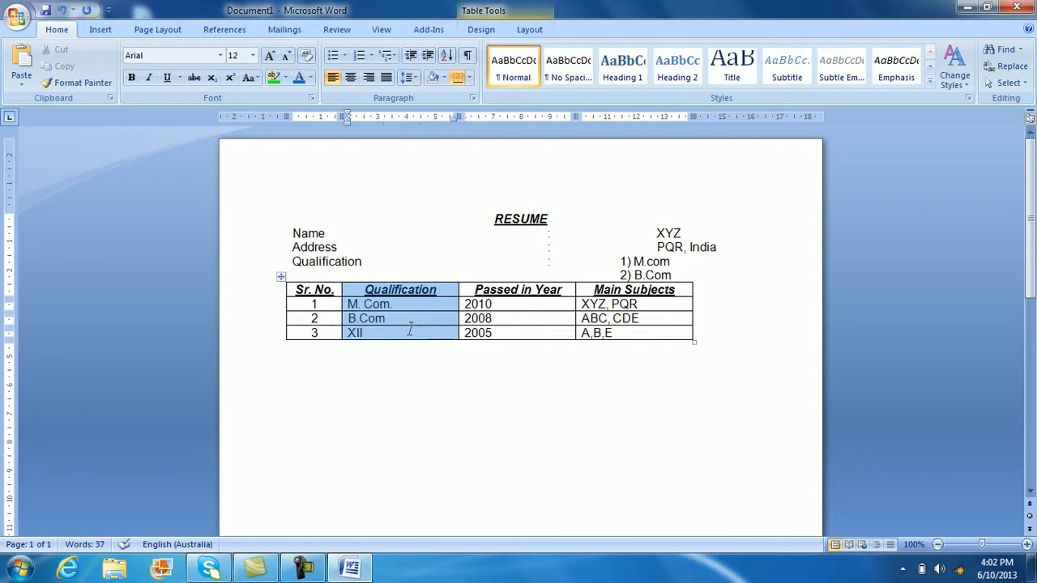
click(405, 305)
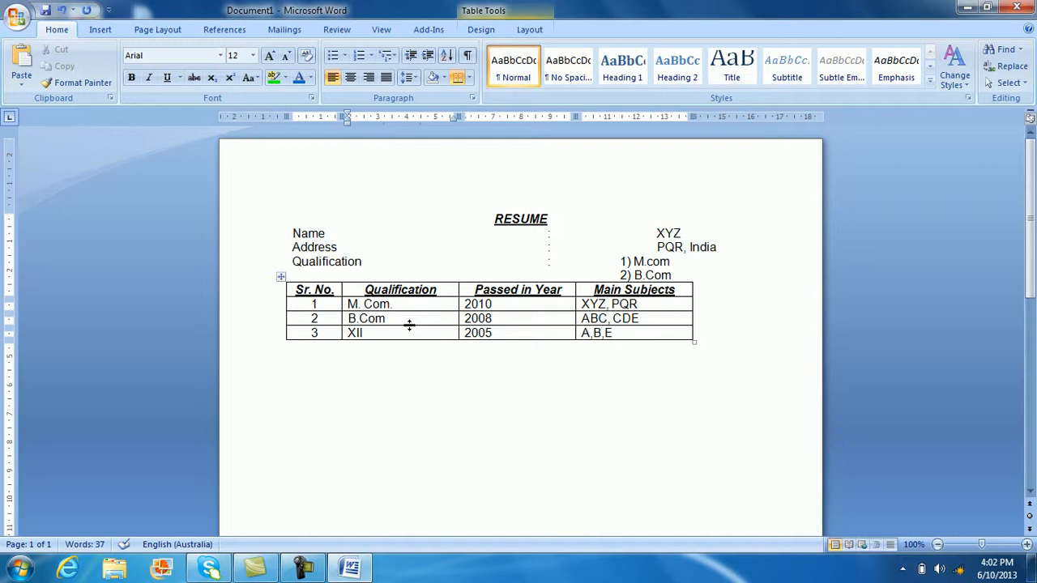
click(411, 324)
drag(457, 116, 485, 116)
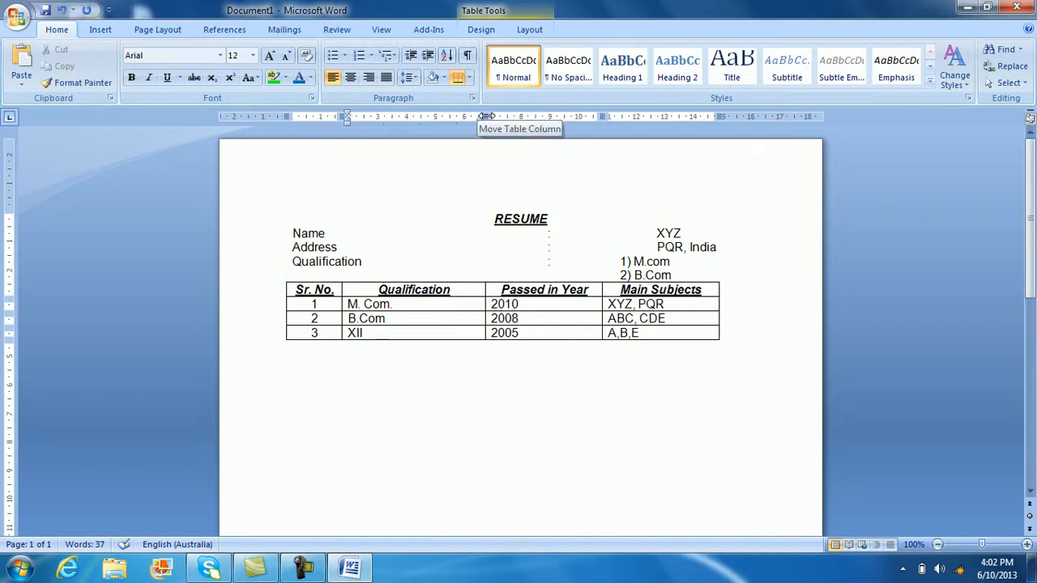
click(600, 402)
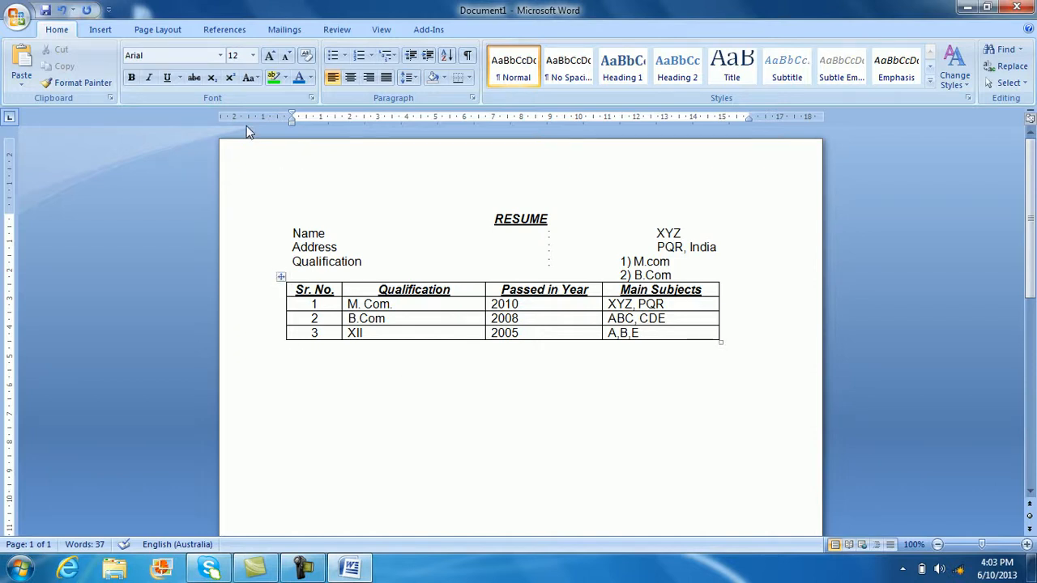
- Save the document to the Desktop as a Word Document named "Resume XYZ"
click(45, 12)
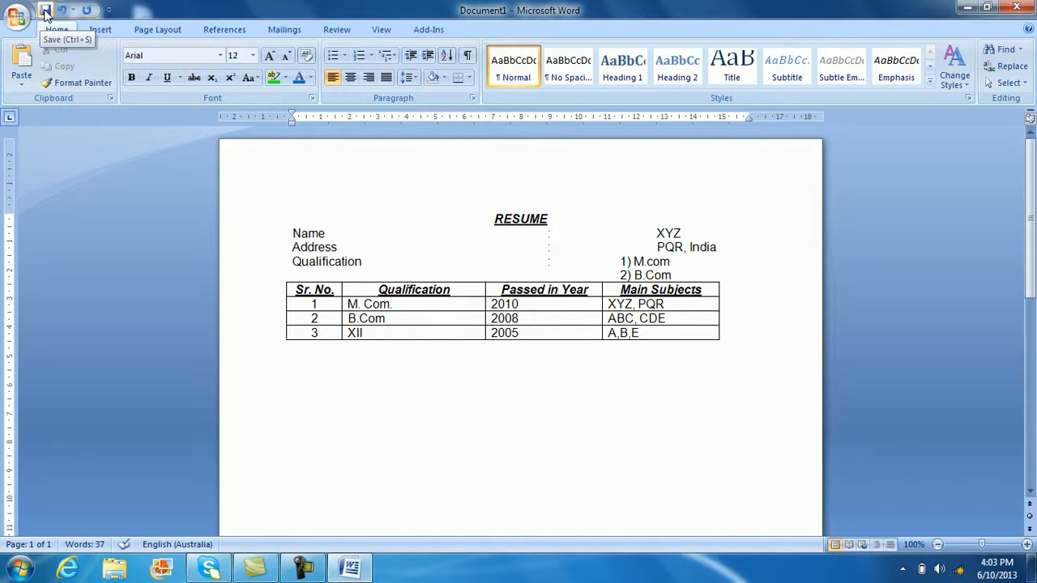
click(44, 12)
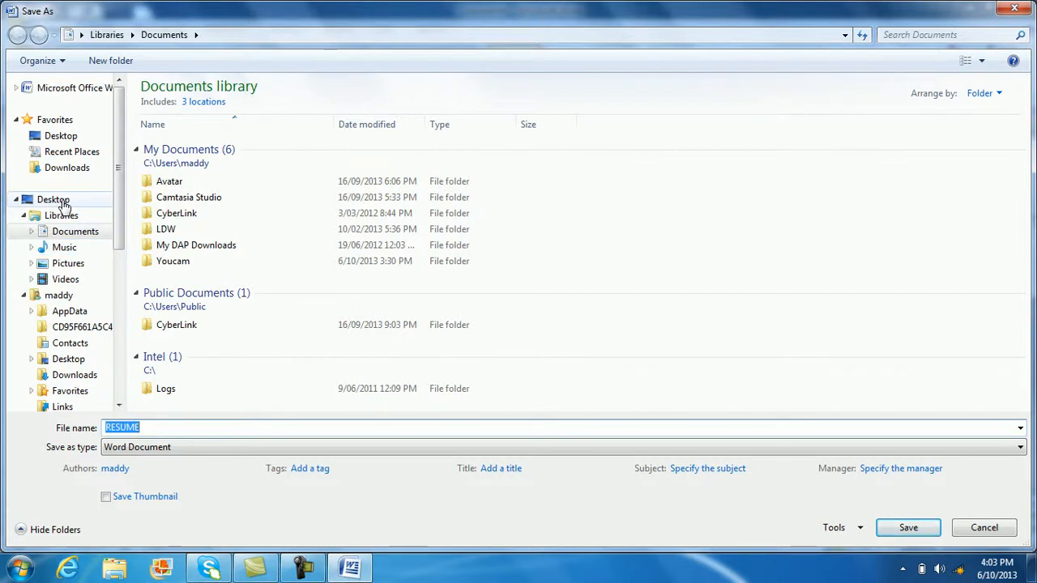
click(60, 203)
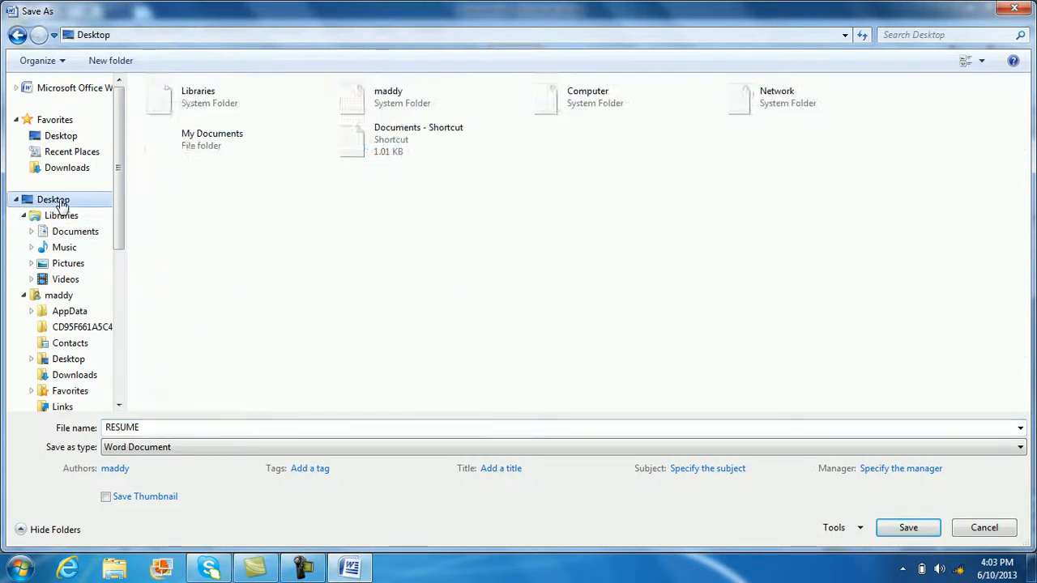
double_click(147, 428)
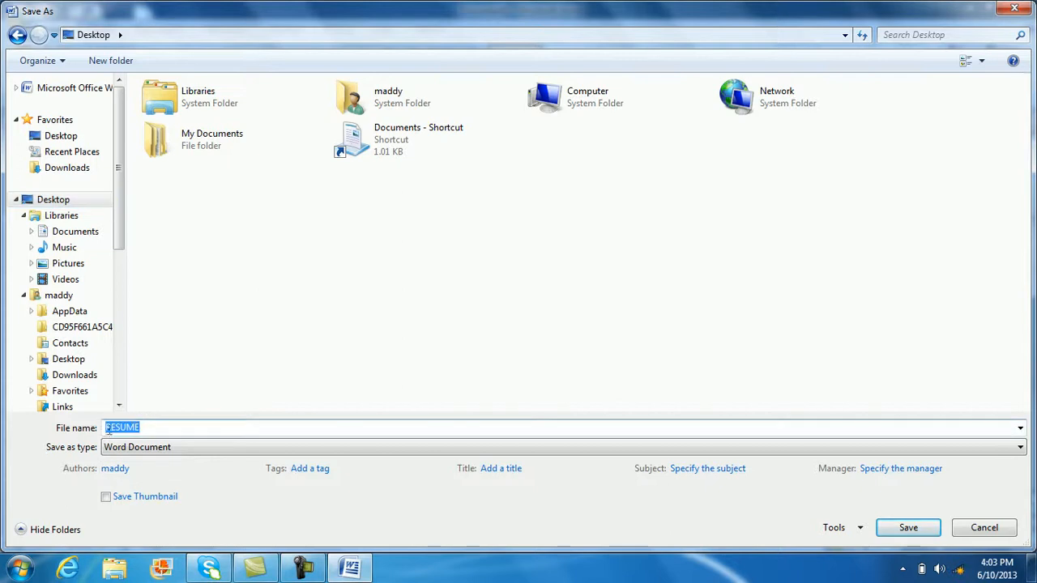
text(Resu)
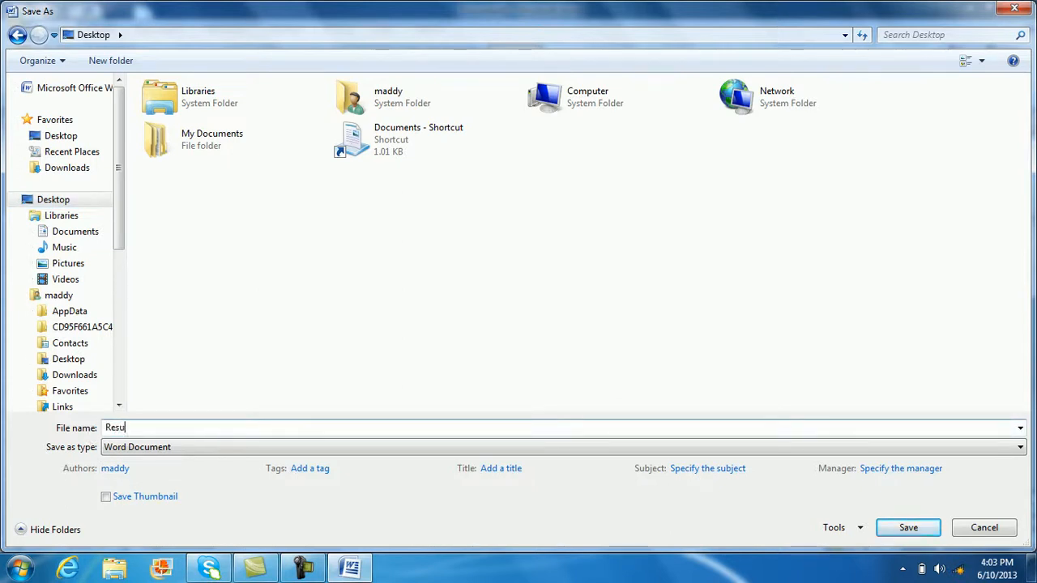
text(me XYZ)
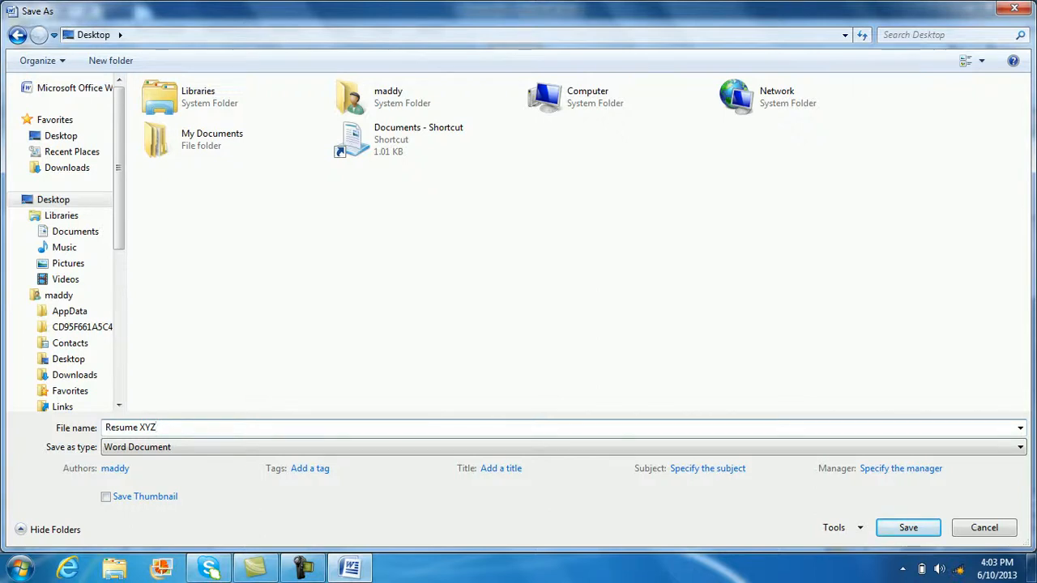
click(909, 527)
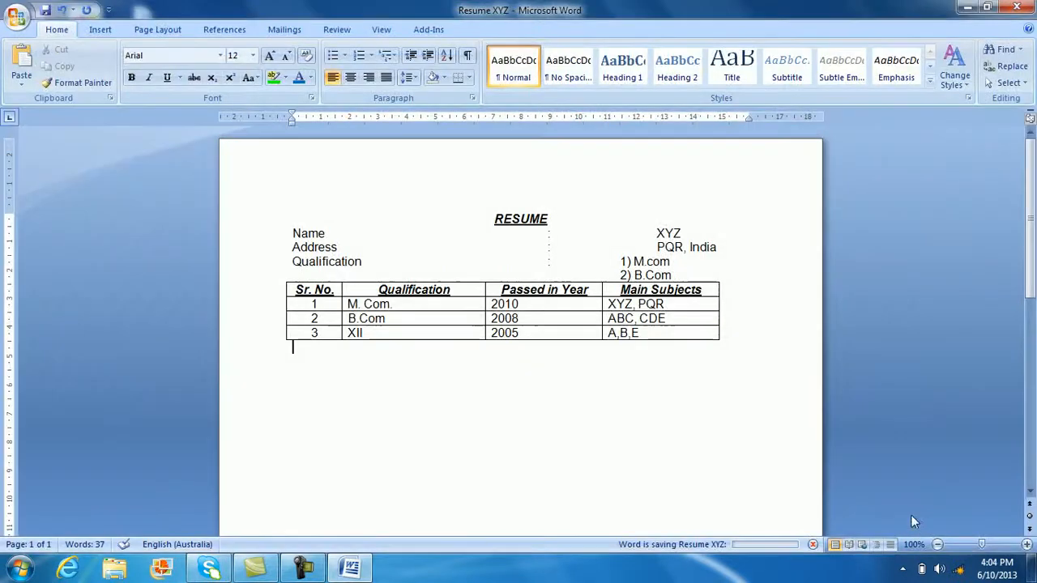